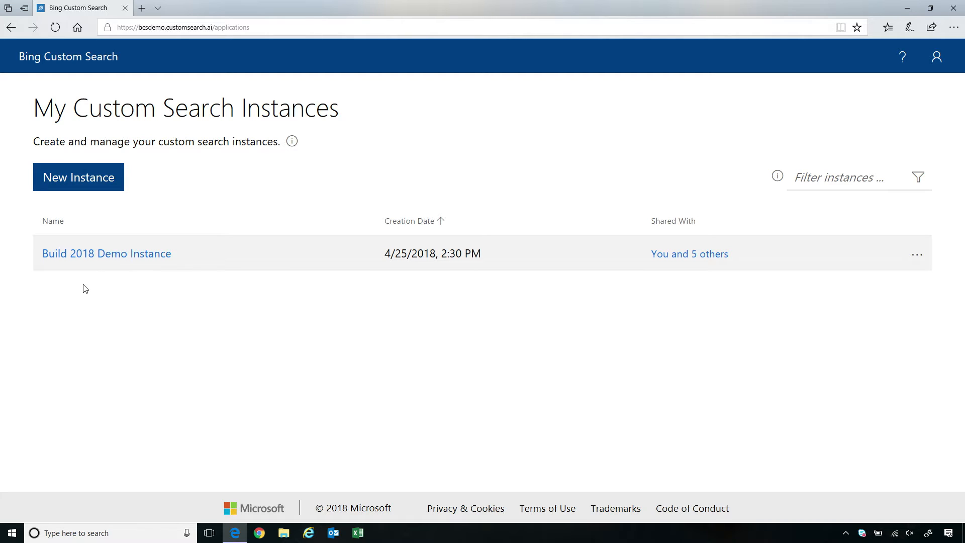
- In Build 2018 Demo Instance, preview web results for the query 'gear of wars'
left_click(120, 255)
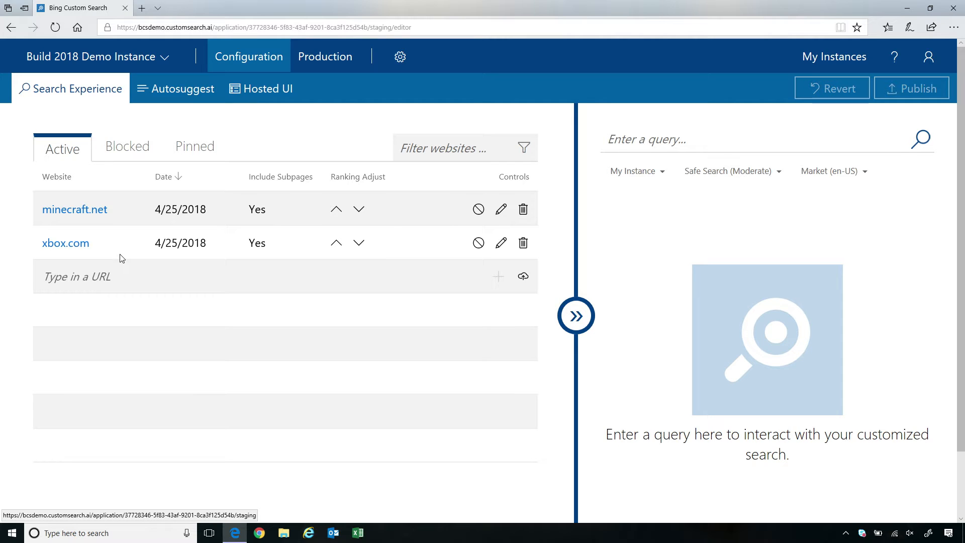
left_click(703, 144)
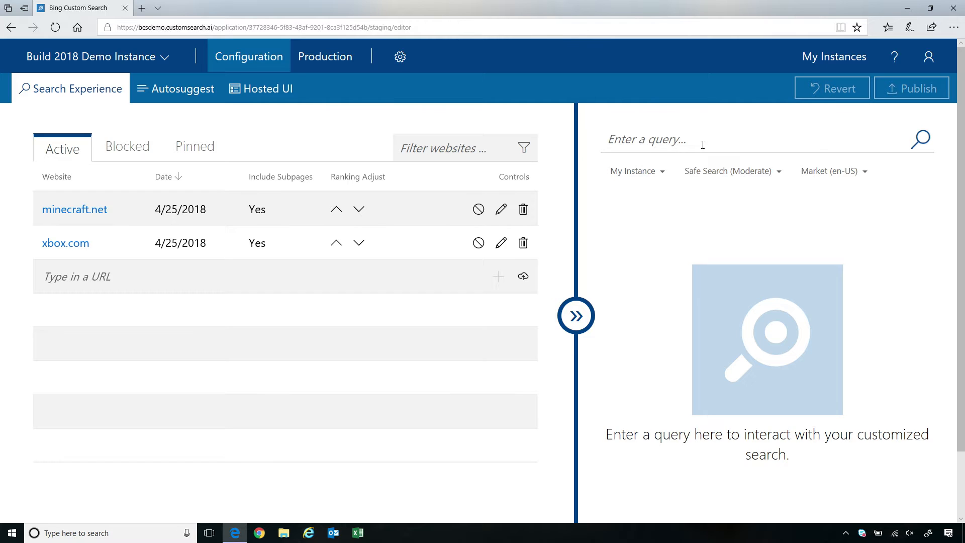
type("gear of wars")
key("Return")
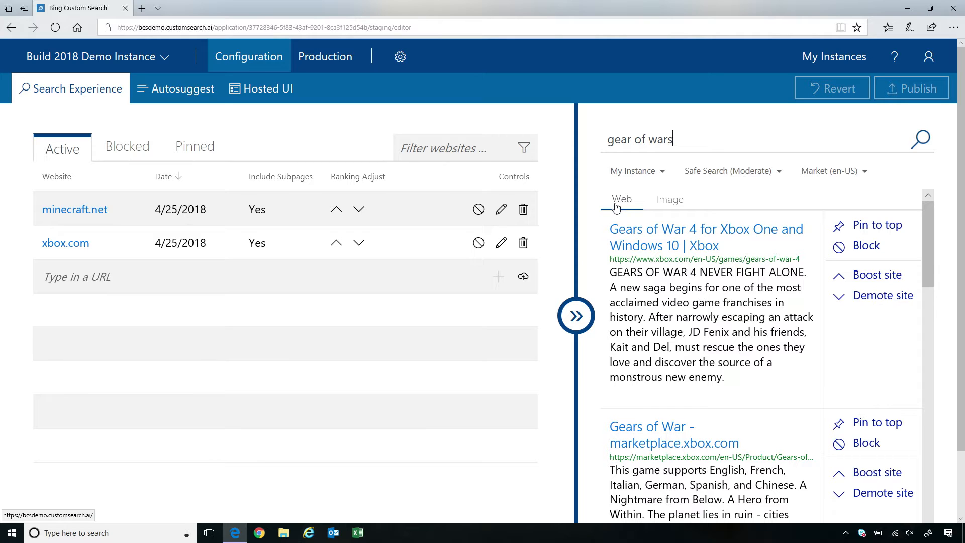
- Show the 'gear of wars' preview as a grid of Gears of War image results
left_click(673, 203)
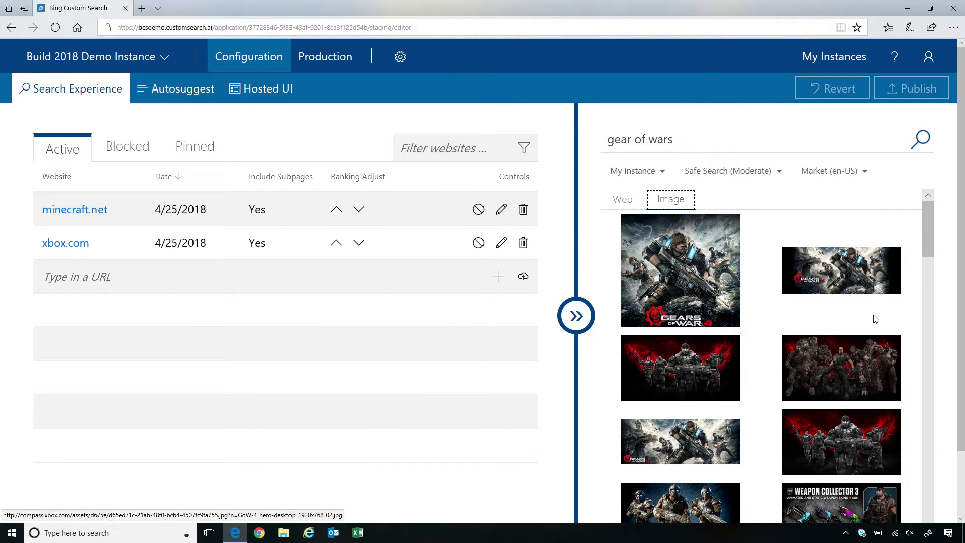
left_click_drag(930, 245, 931, 241)
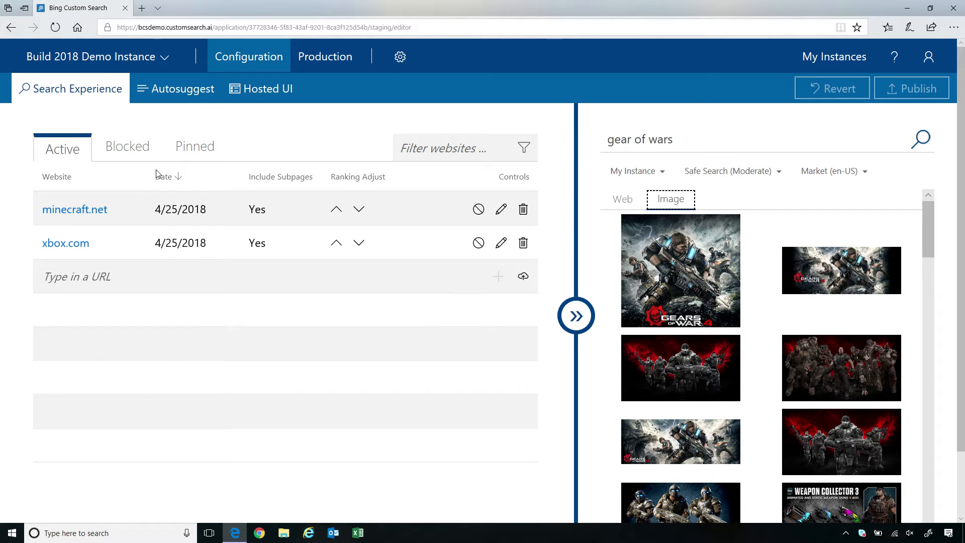
- From the web preview's marketplace result, block marketplace.xbox.com/en-US/Product including subpages
left_click(134, 150)
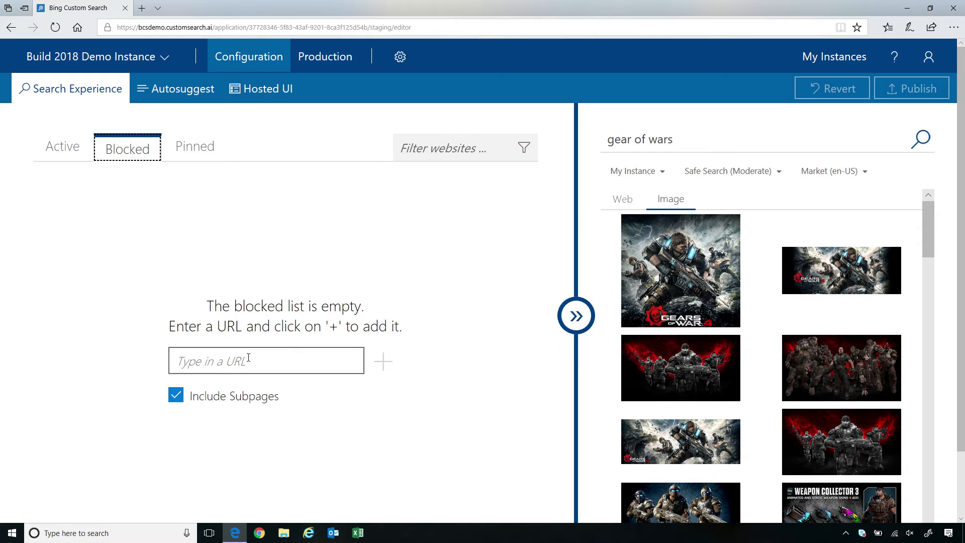
left_click(623, 199)
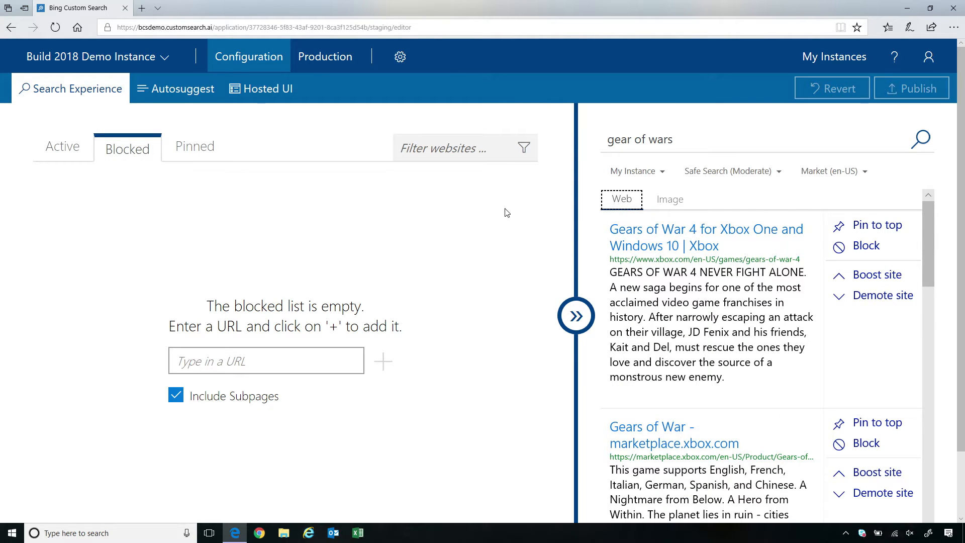
scroll(885, 391, "down", 1)
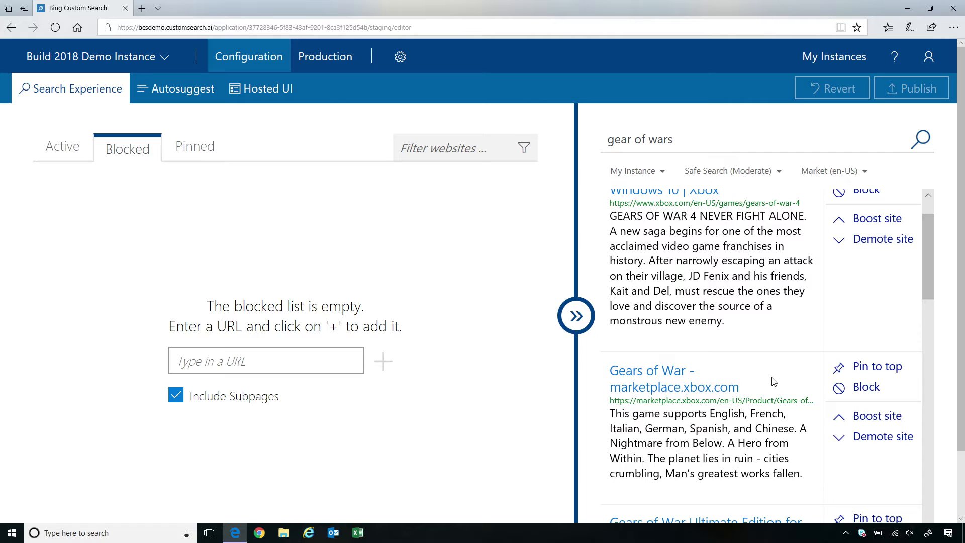
left_click(867, 394)
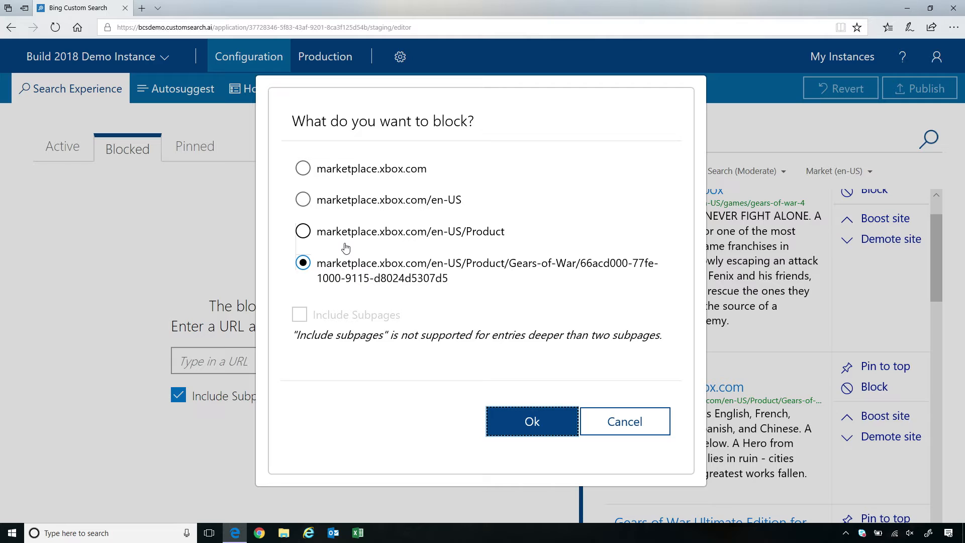
left_click(303, 236)
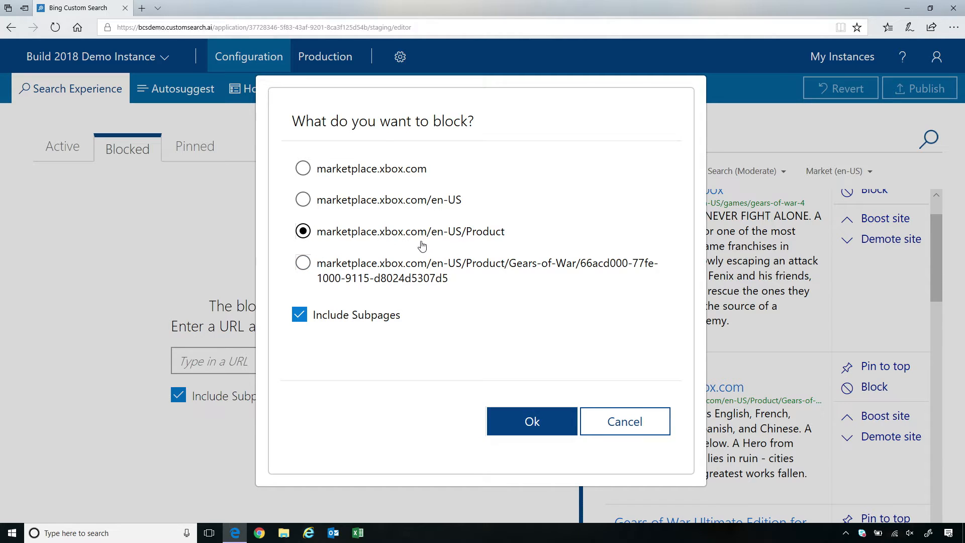
left_click(524, 428)
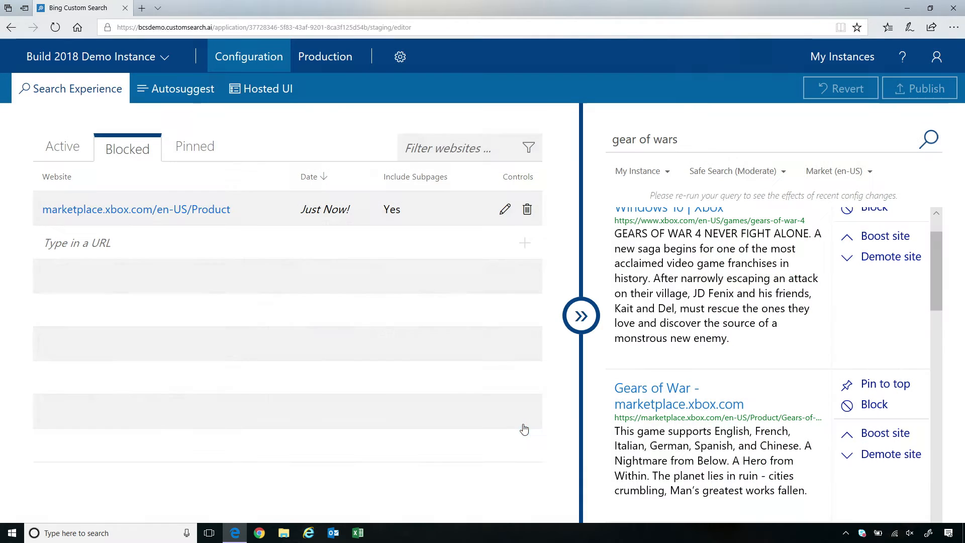
left_click(704, 148)
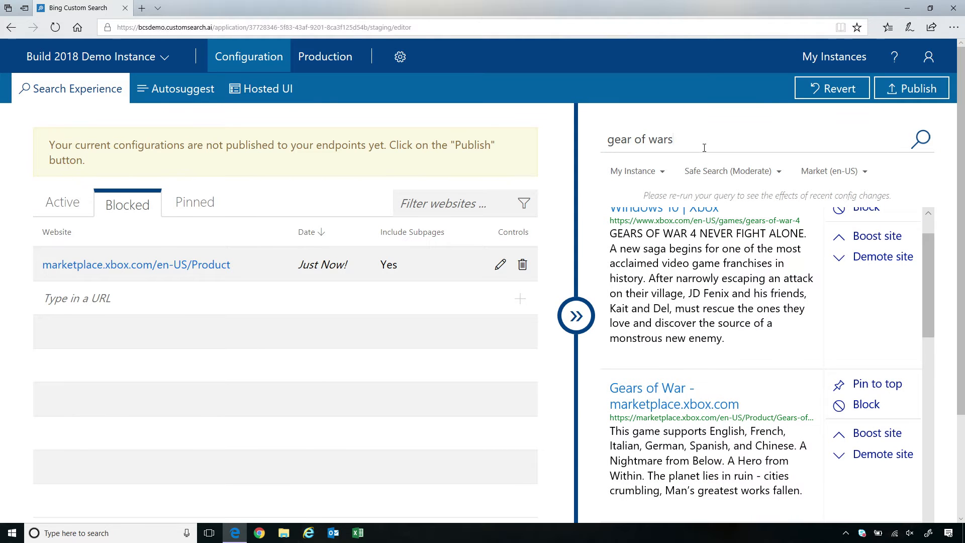
- Re-run 'gear of wars' with the block applied, keep Safe Search Moderate, and show pinned sites
key("Return")
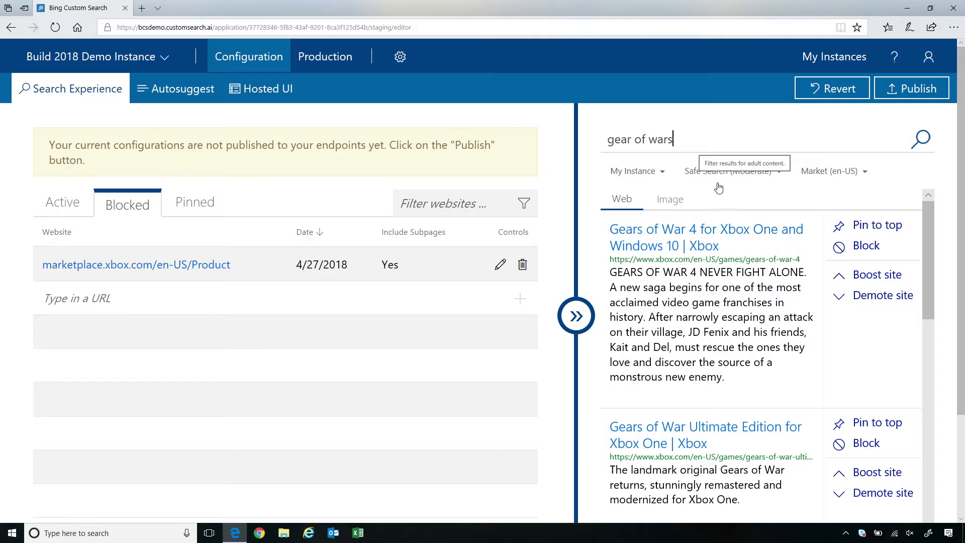
left_click(779, 173)
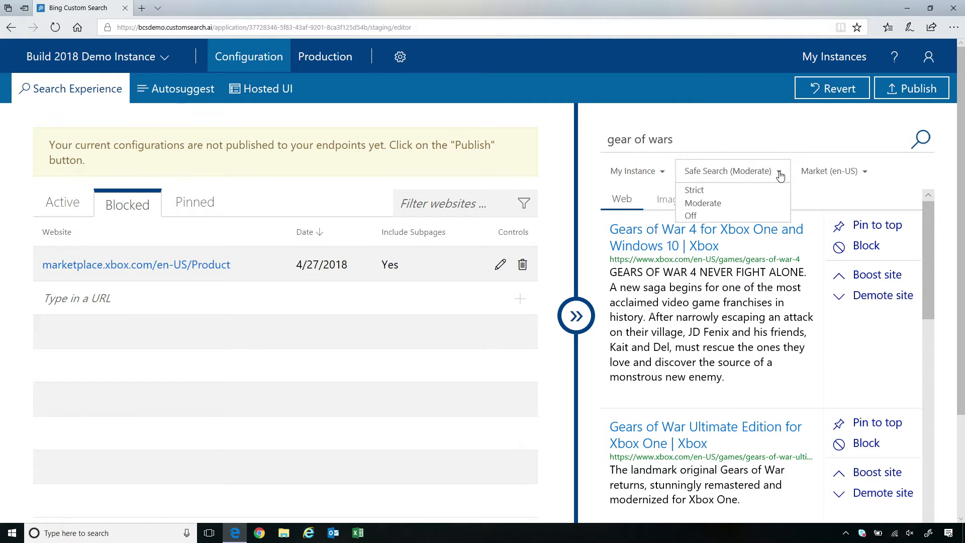
left_click(779, 173)
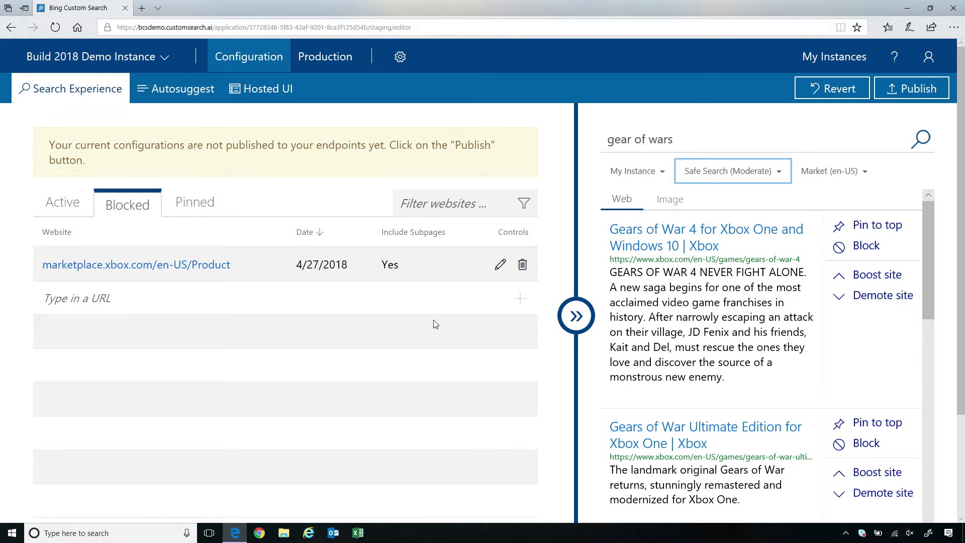
left_click(195, 203)
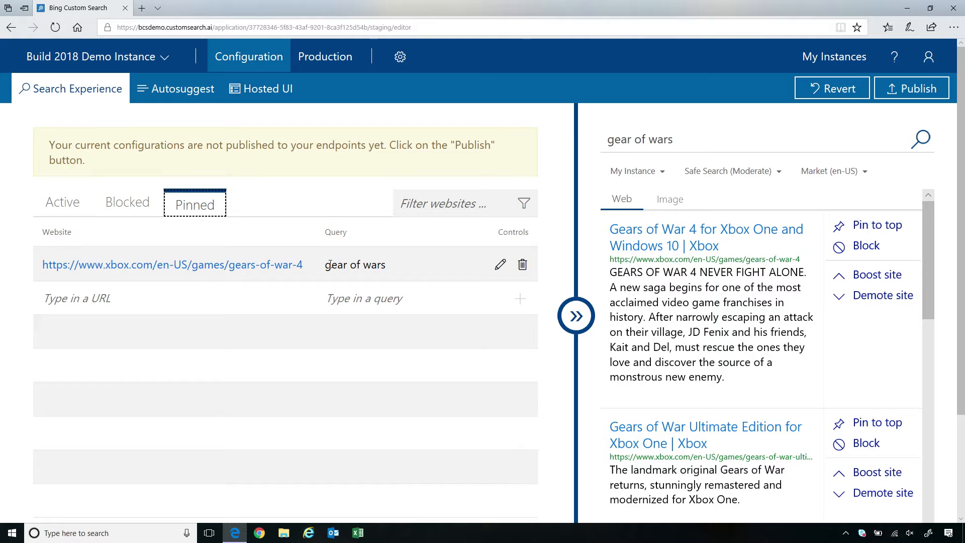
- Re-run 'gear of wars' and confirm the top result URL matches the pinned Gears of War 4 page
left_click(699, 142)
key("Return")
left_click_drag(609, 259, 799, 261)
left_click(417, 312)
left_click_drag(308, 267, 42, 268)
left_click(244, 348)
left_click(185, 100)
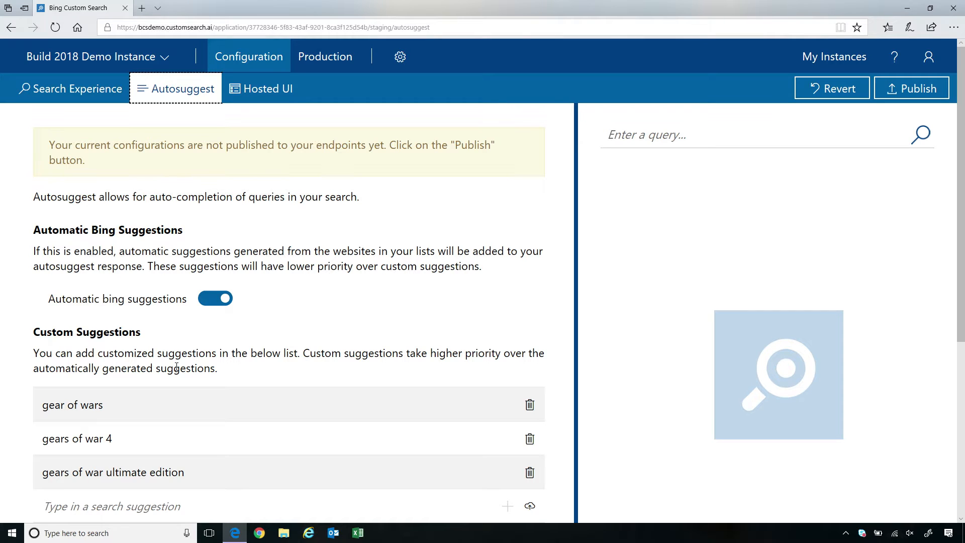
- Add 'forza' as a custom suggestion and type 'fo' to see it suggested first
scroll(176, 368, "down", 2)
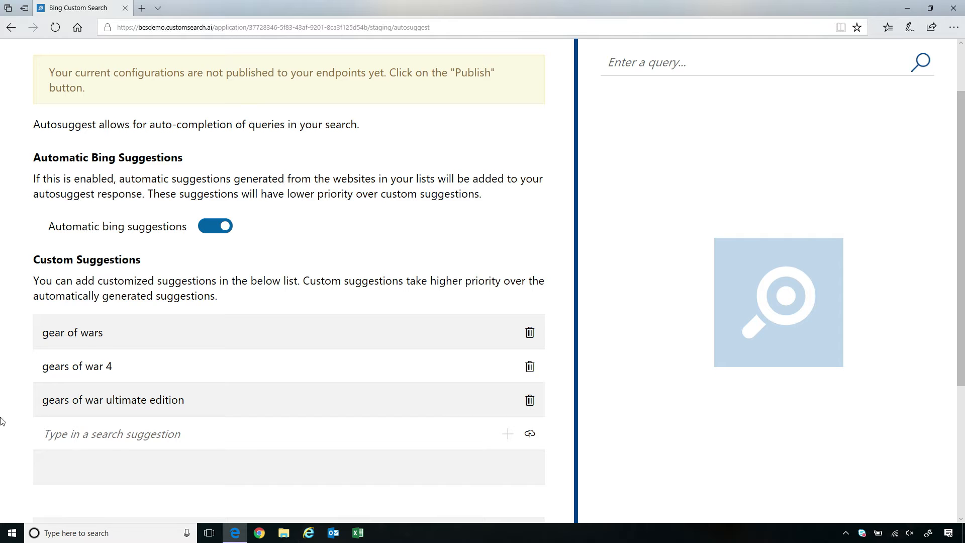
type("foir")
key("BackSpace")
key("BackSpace")
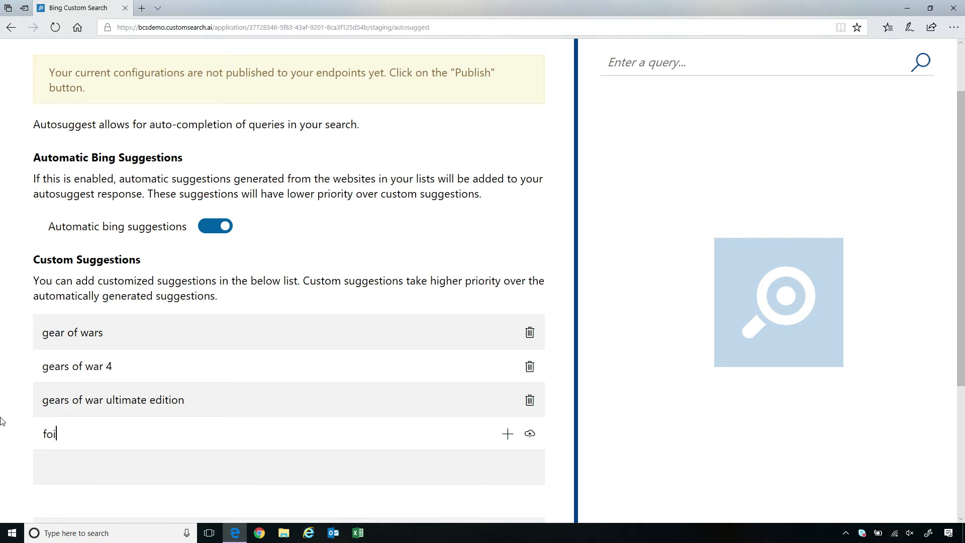
type("rza")
left_click(507, 434)
scroll(382, 453, "up", 2)
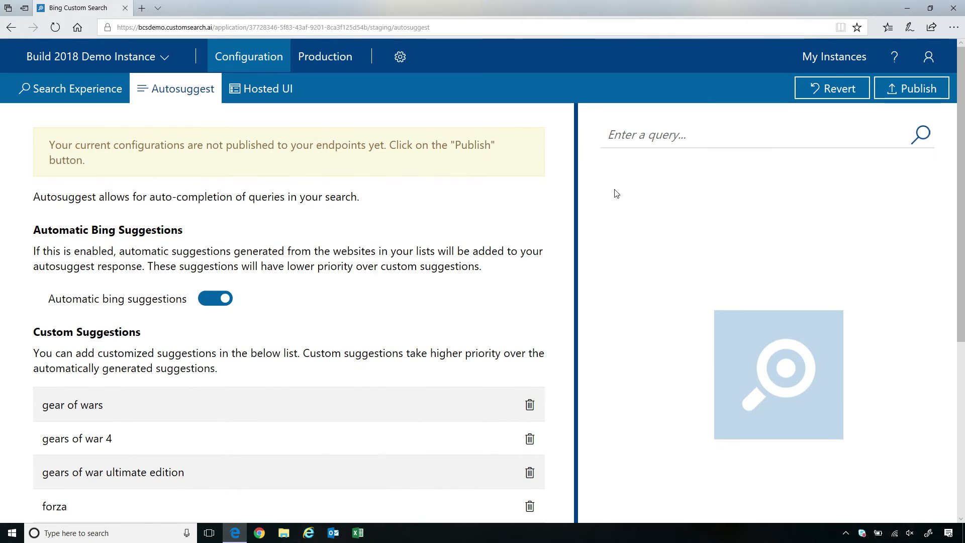
type("fo")
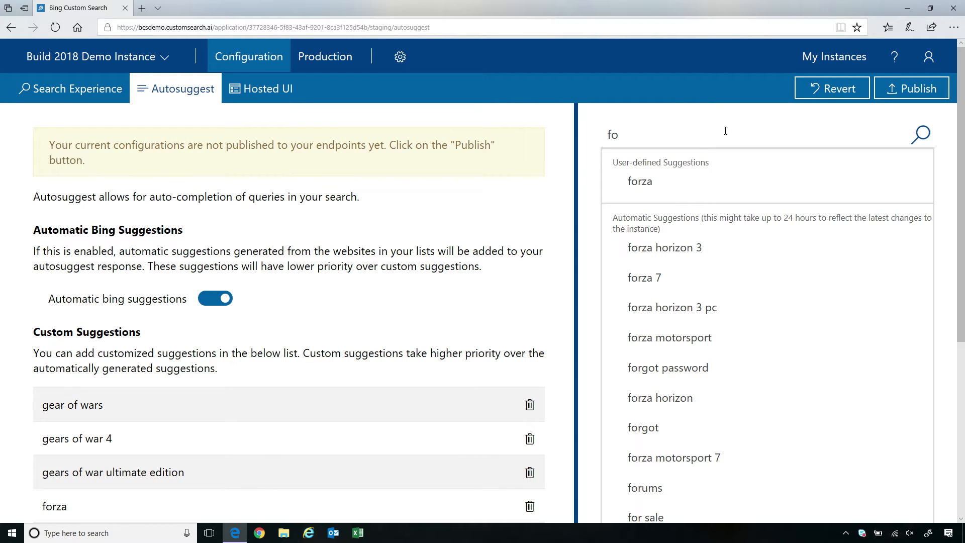
- Replace 'fo' with 'ge' to list the three custom Gears of War suggestions first
key("BackSpace")
key("BackSpace")
type("ge")
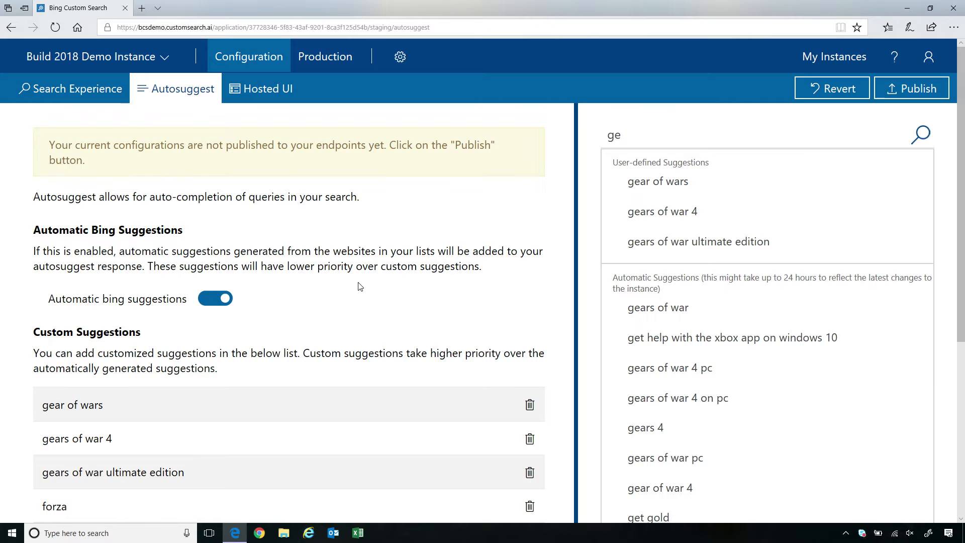
left_click(259, 91)
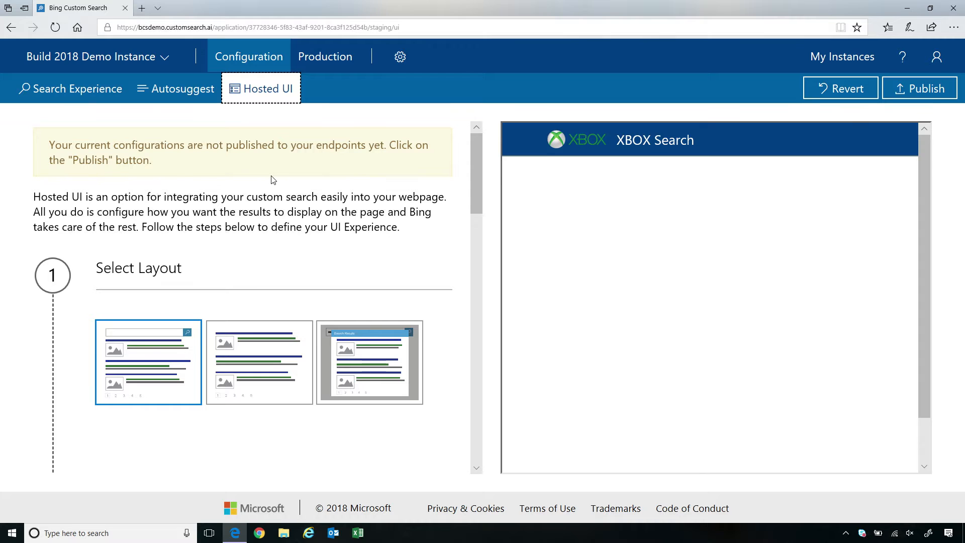
scroll(342, 297, "down", 1)
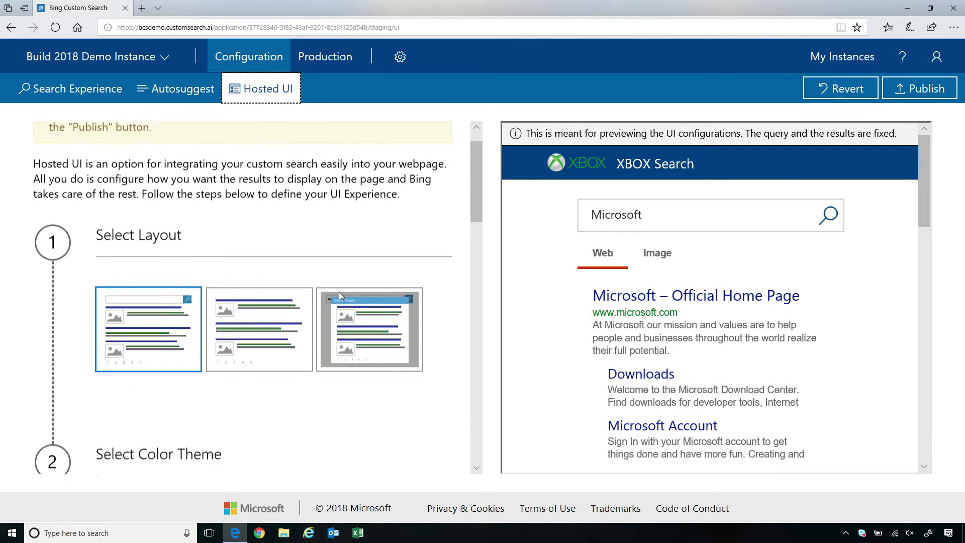
scroll(166, 332, "down", 2)
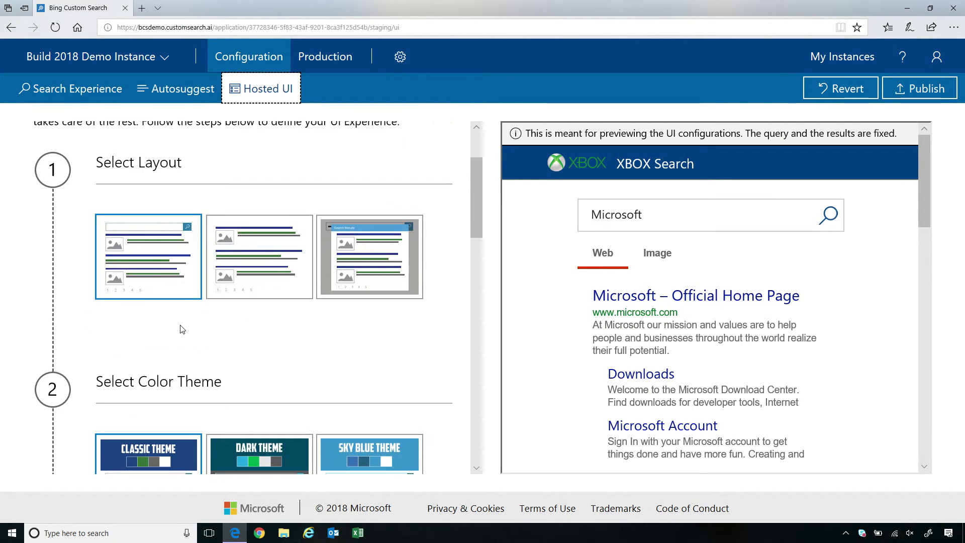
scroll(181, 330, "down", 1)
scroll(166, 334, "down", 2)
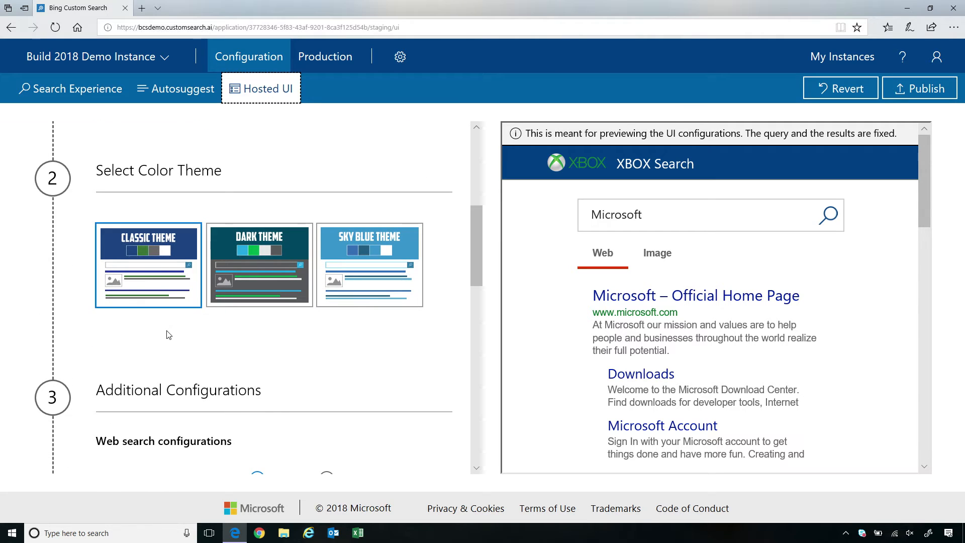
scroll(173, 334, "down", 2)
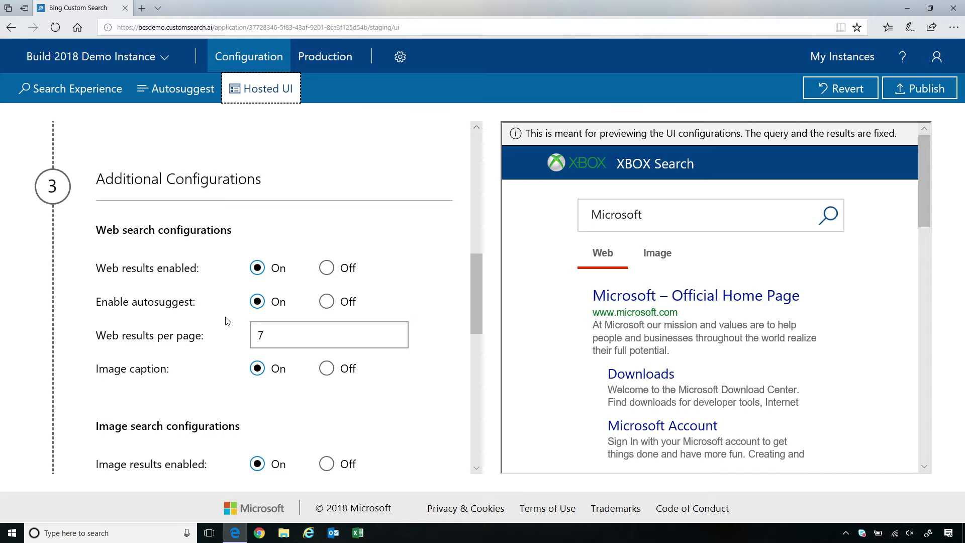
left_click(326, 302)
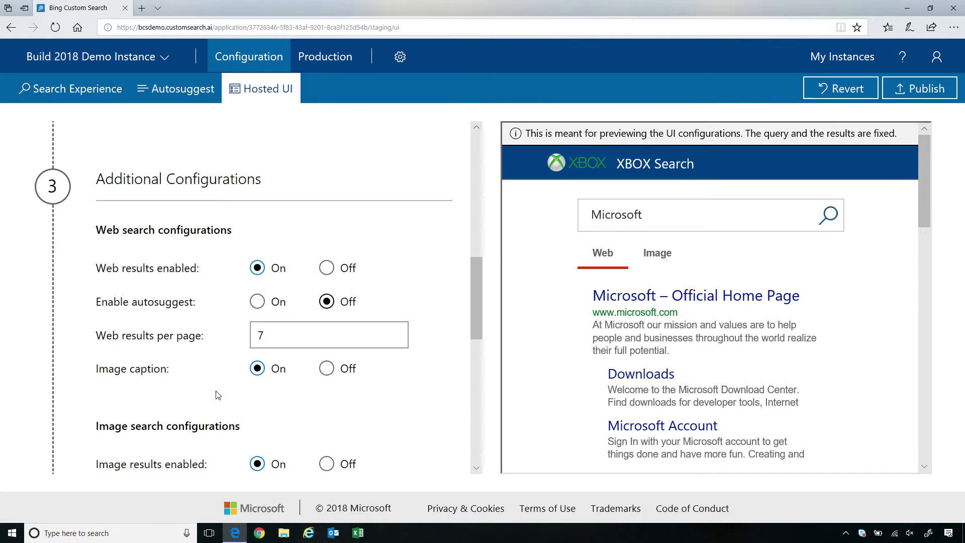
scroll(217, 395, "down", 1)
left_click(306, 288)
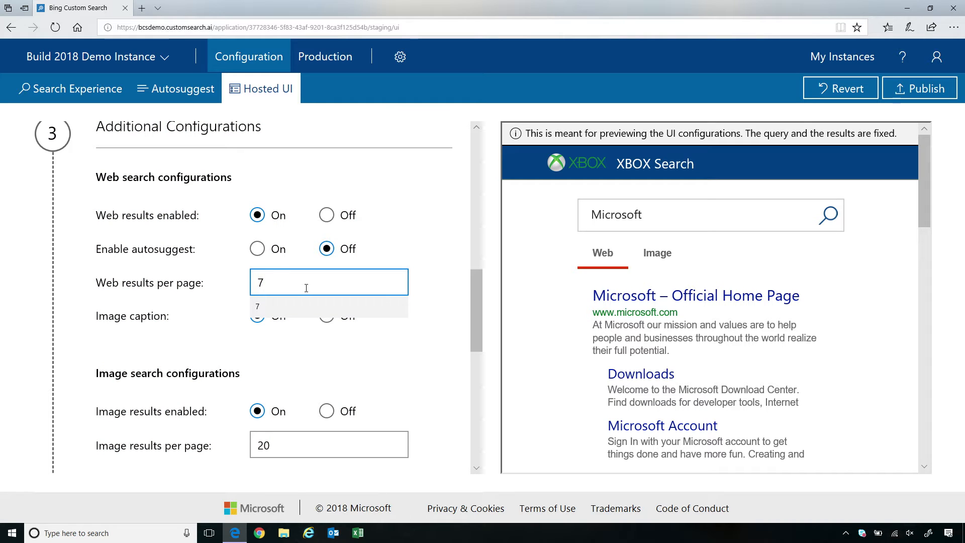
left_click(147, 305)
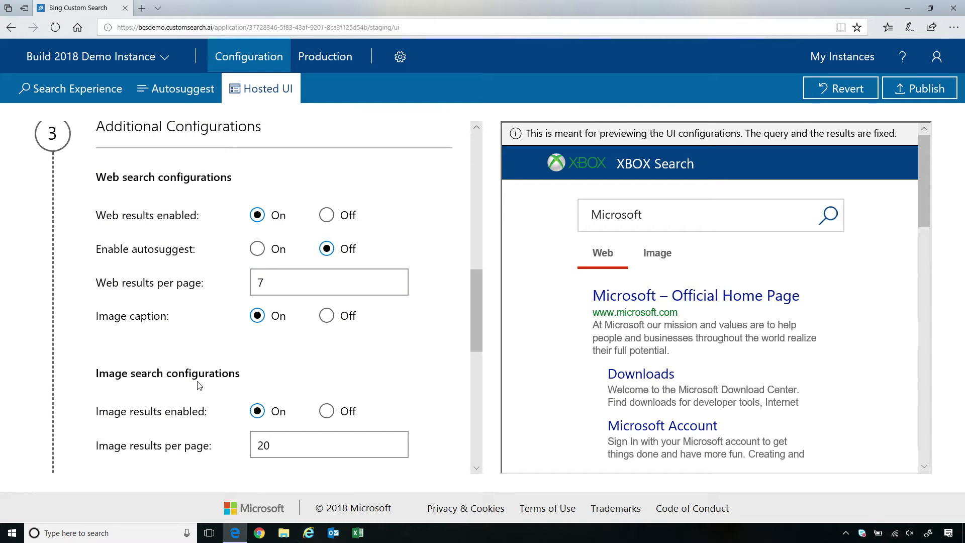
scroll(200, 385, "down", 1)
scroll(186, 380, "down", 1)
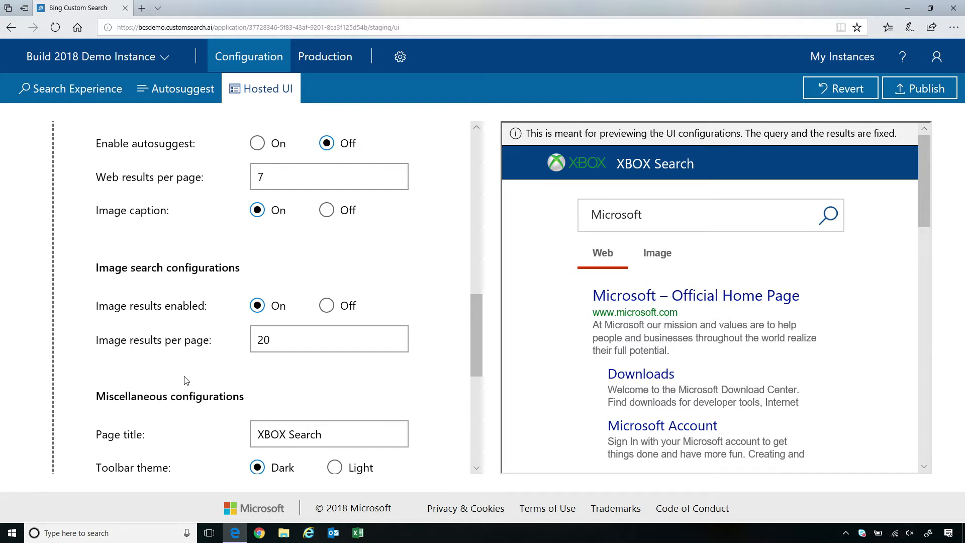
scroll(186, 380, "down", 1)
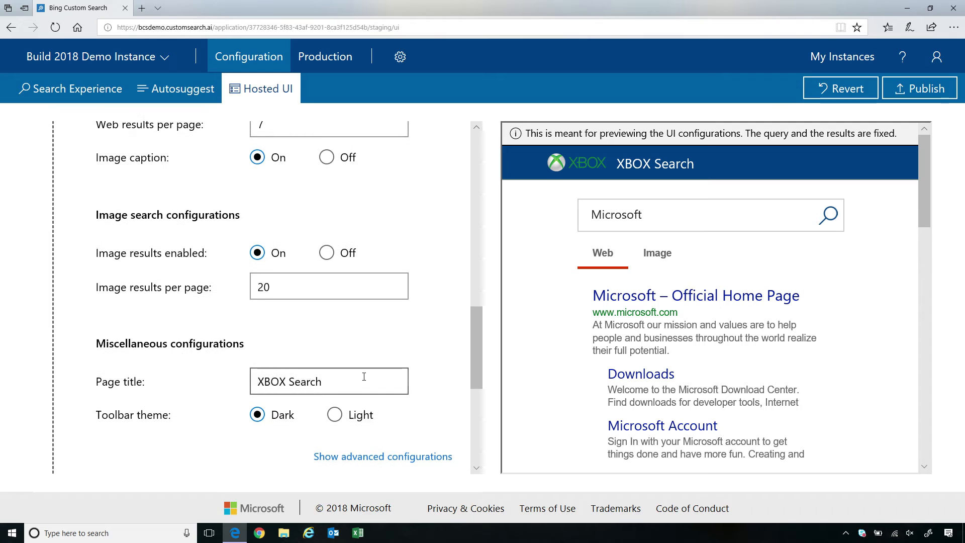
left_click(339, 387)
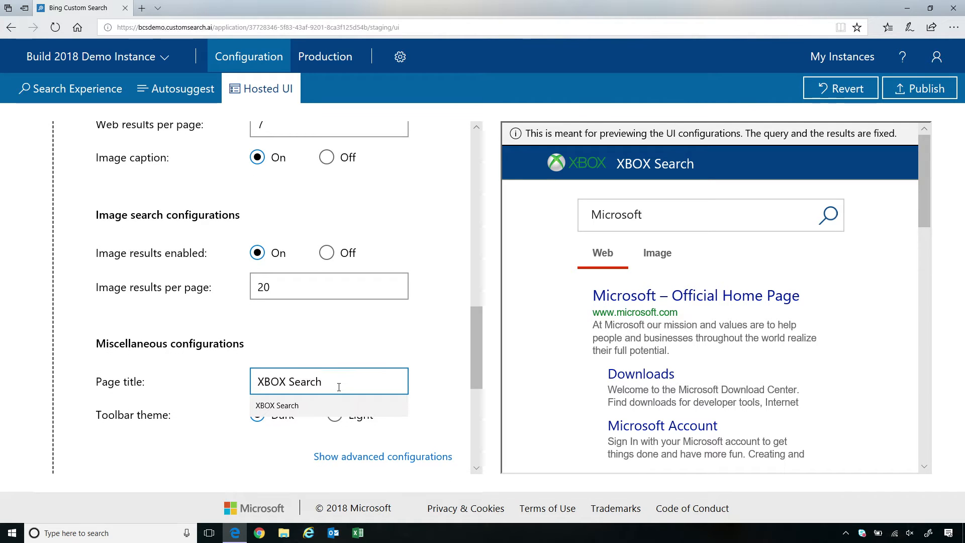
left_click(293, 343)
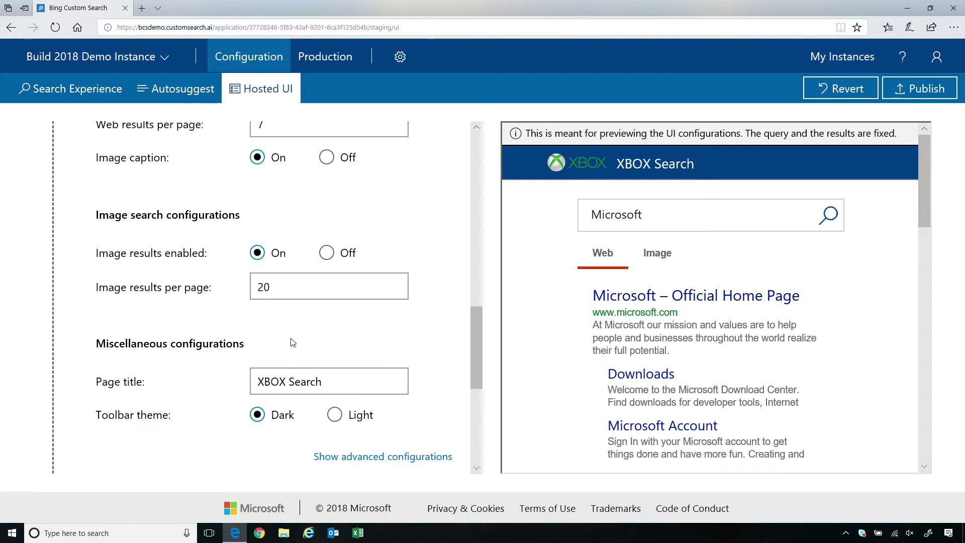
scroll(196, 402, "down", 3)
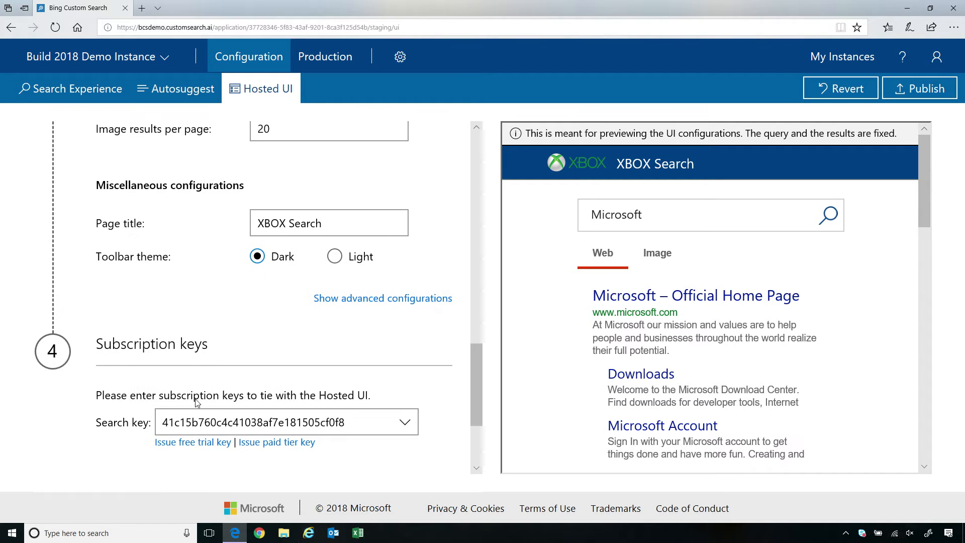
- In advanced Hosted UI settings, replace placeholder 'Enter search term' with 'Search'
left_click(351, 298)
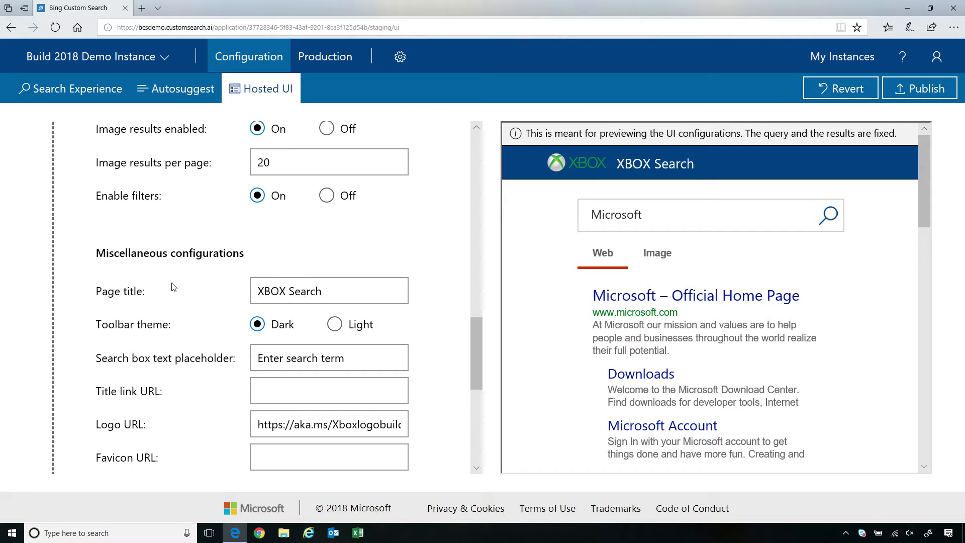
scroll(173, 287, "down", 1)
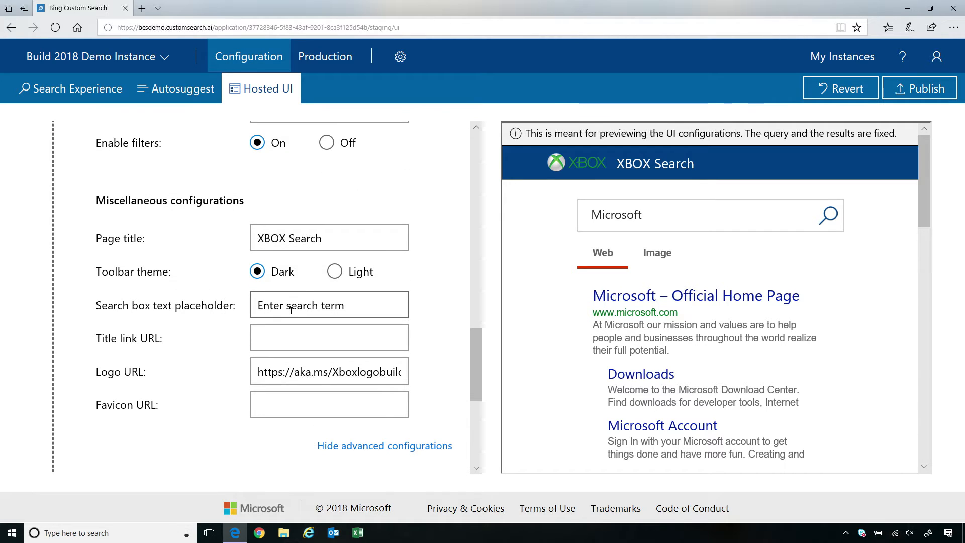
left_click(362, 304)
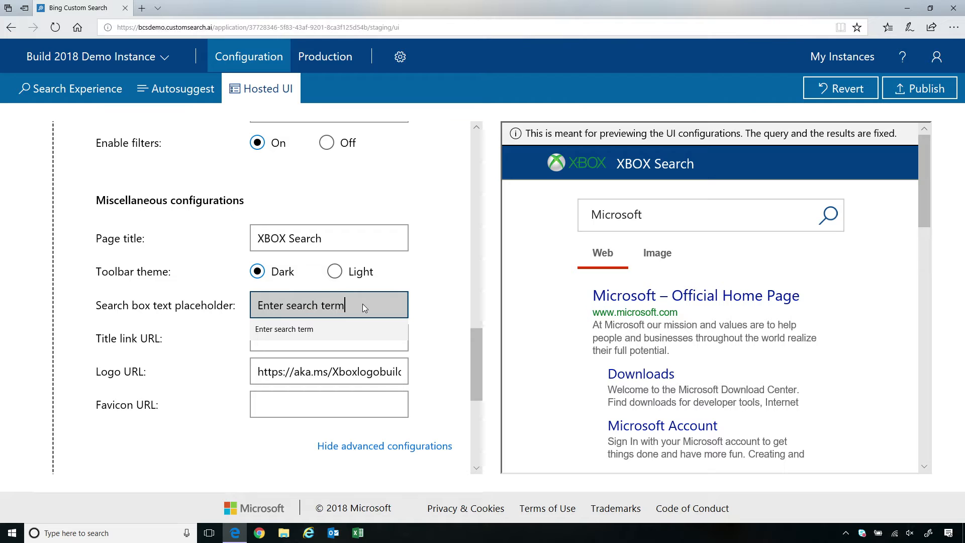
key("BackSpace")
key("BackSpace")
key("BackSpace")
key("BackSpace")
key("BackSpace")
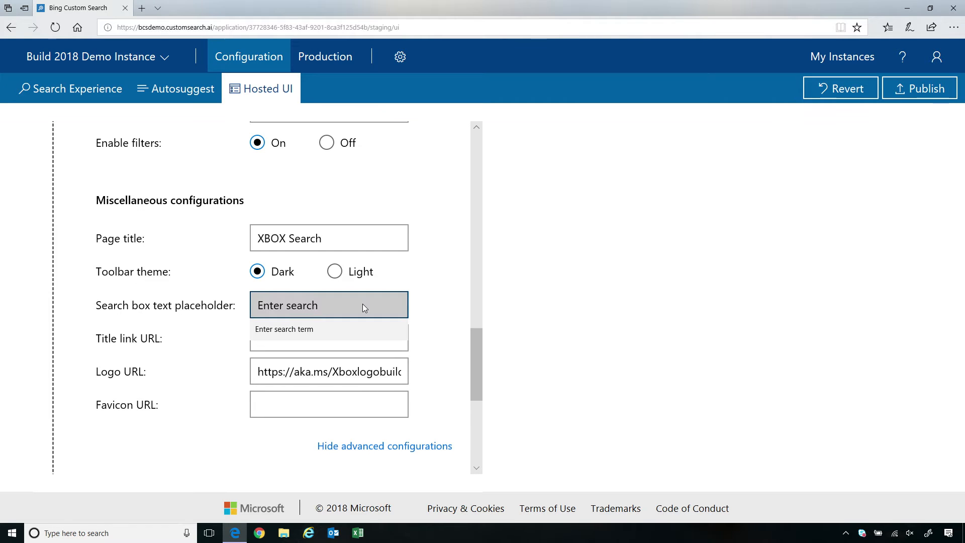
key("BackSpace")
key("BackSpace")
key("BackSpace")
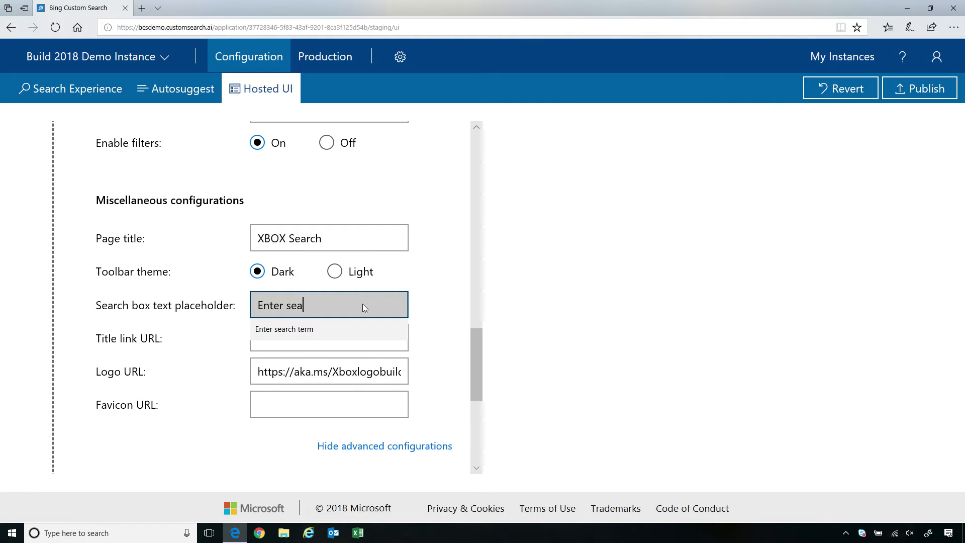
key("BackSpace")
key("BackSpace")
key("BackSpace")
key("BackSpace")
key("BackSpace")
key("BackSpace")
key("BackSpace")
key("BackSpace")
key("BackSpace")
type("Searc")
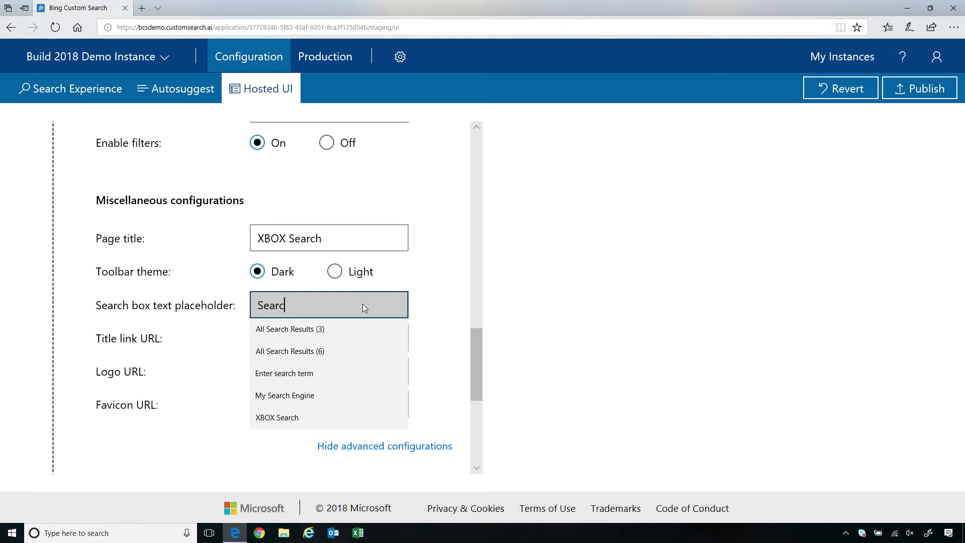
type("h")
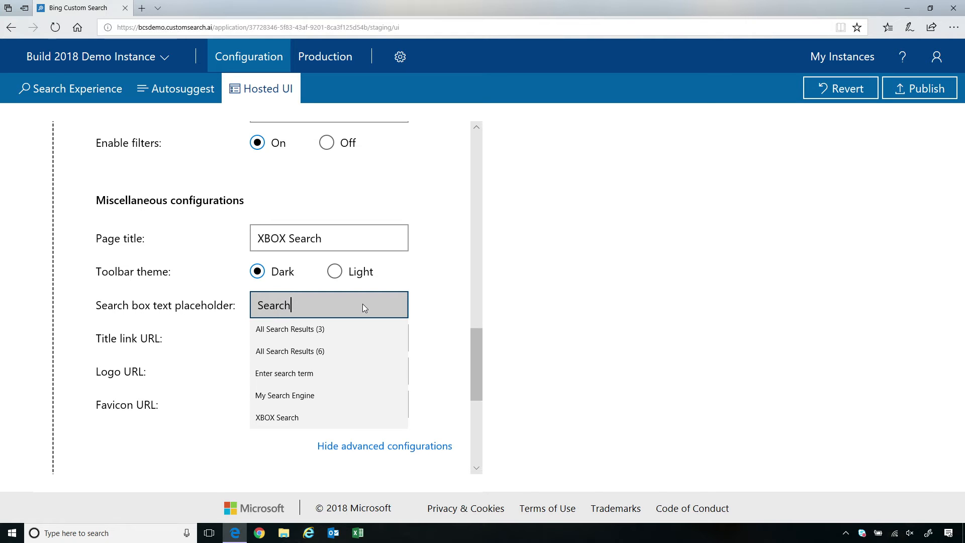
left_click(432, 287)
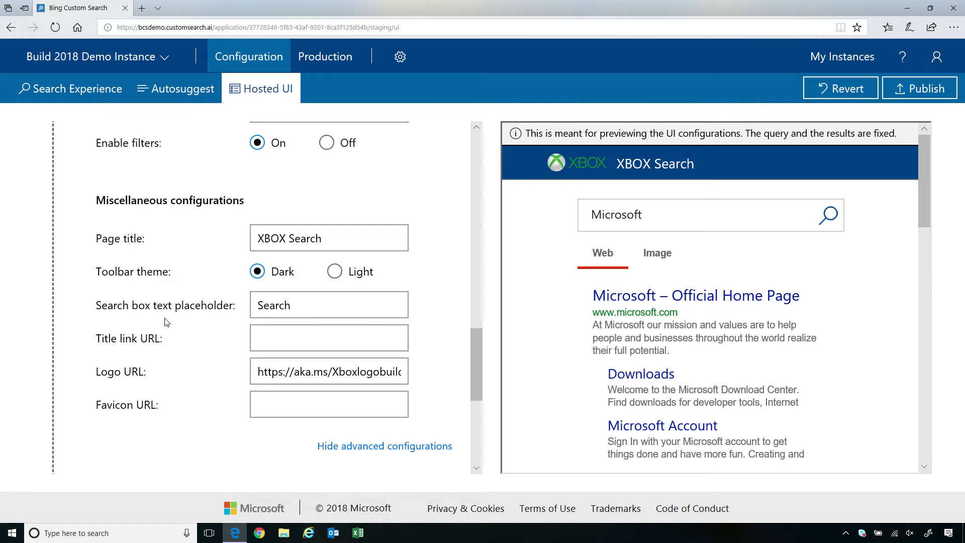
scroll(167, 322, "down", 3)
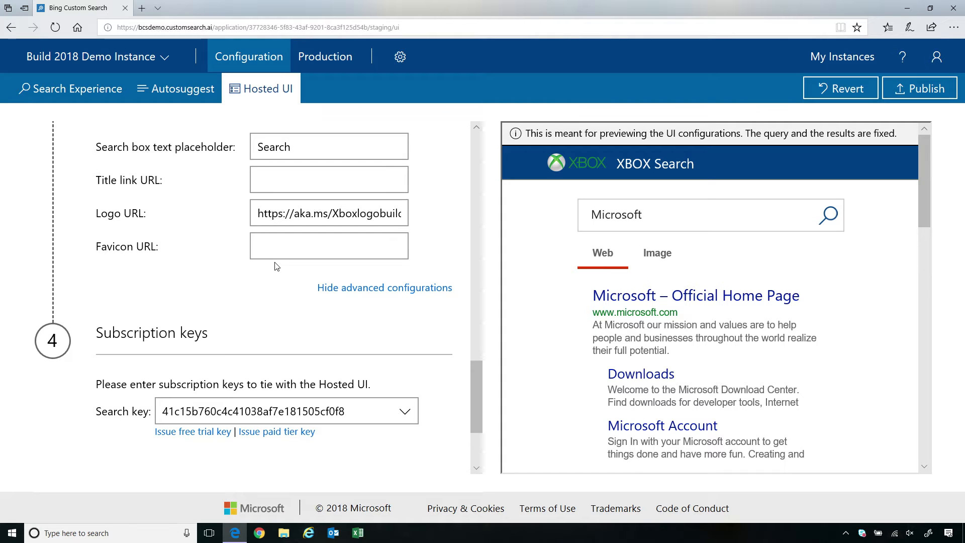
scroll(186, 287, "down", 1)
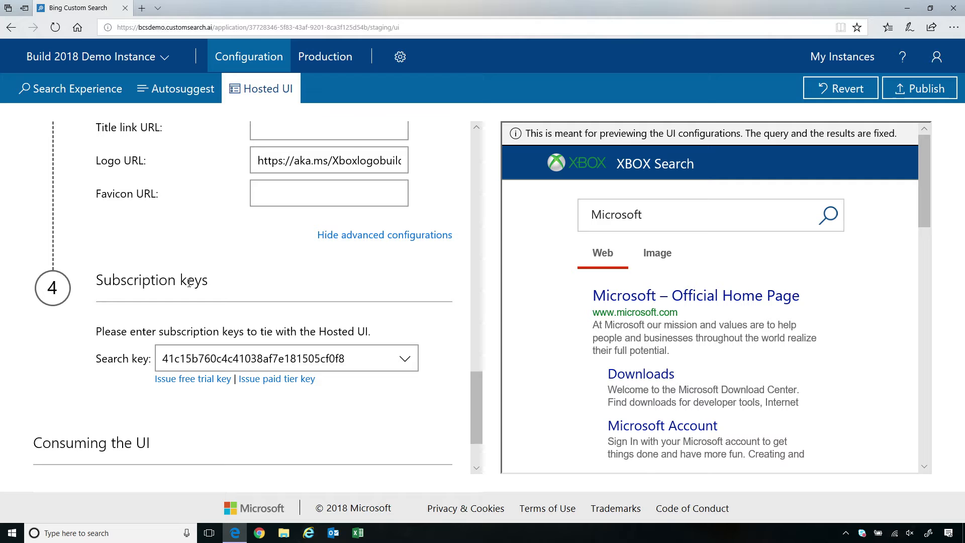
scroll(127, 363, "down", 2)
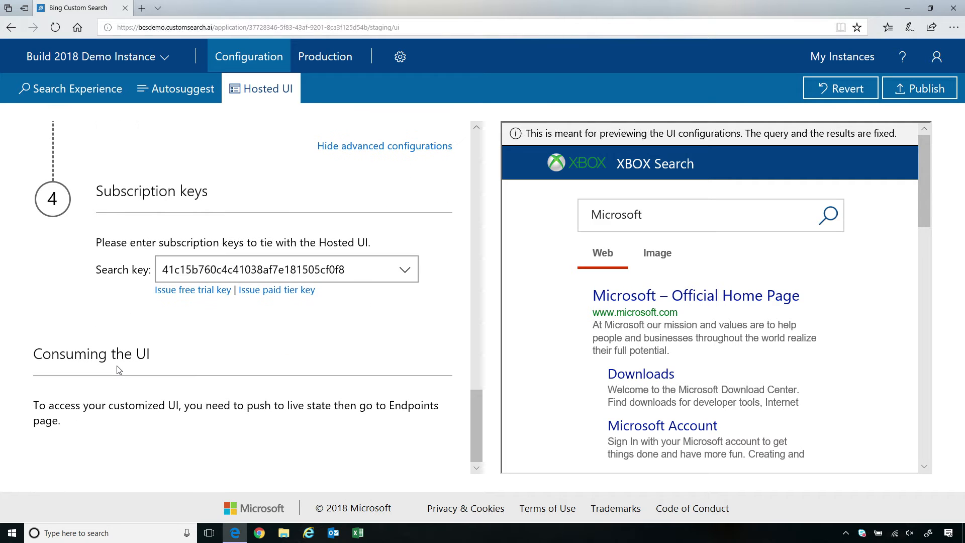
scroll(119, 369, "up", 6)
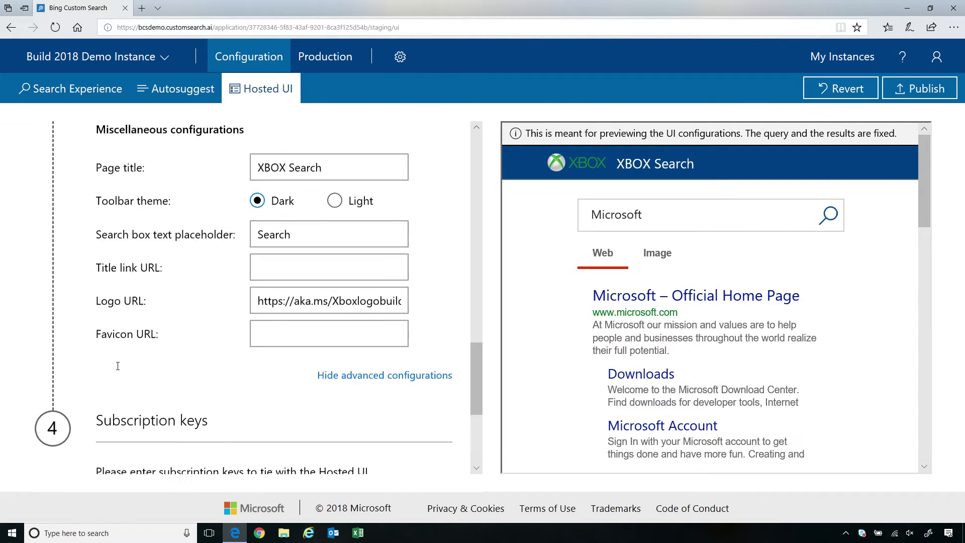
scroll(117, 367, "down", 3)
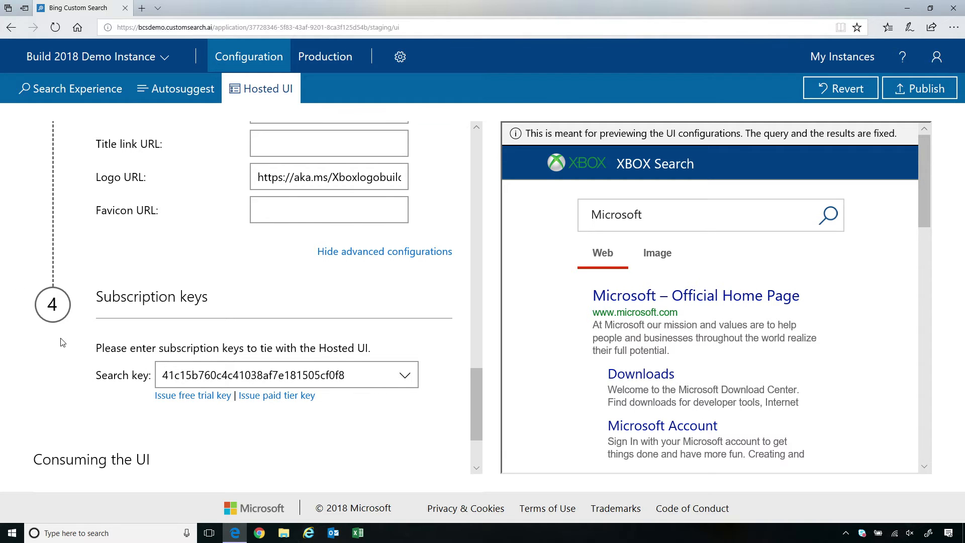
scroll(86, 282, "up", 2)
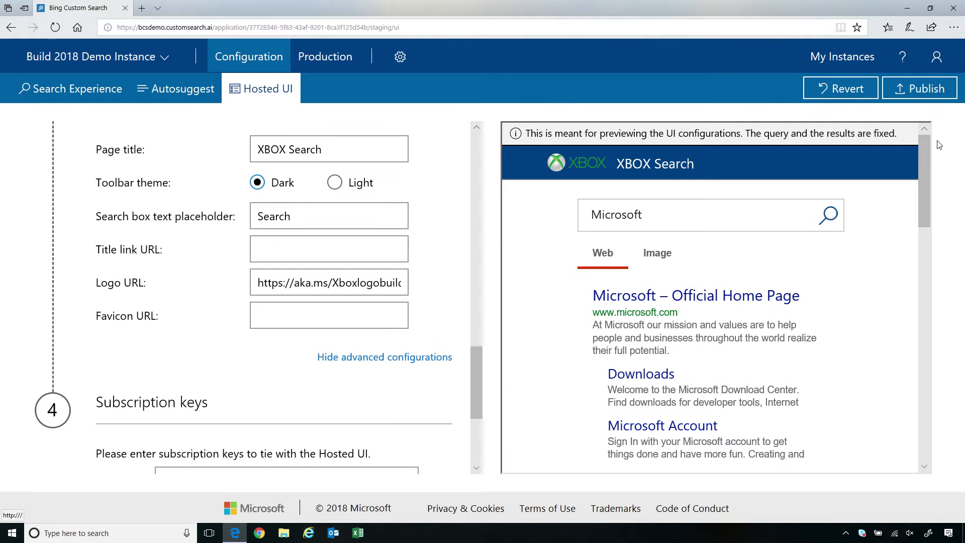
- Publish the lists, Hosted UI and Autosuggest changes, then go to the Production endpoints test
left_click(921, 96)
left_click(924, 94)
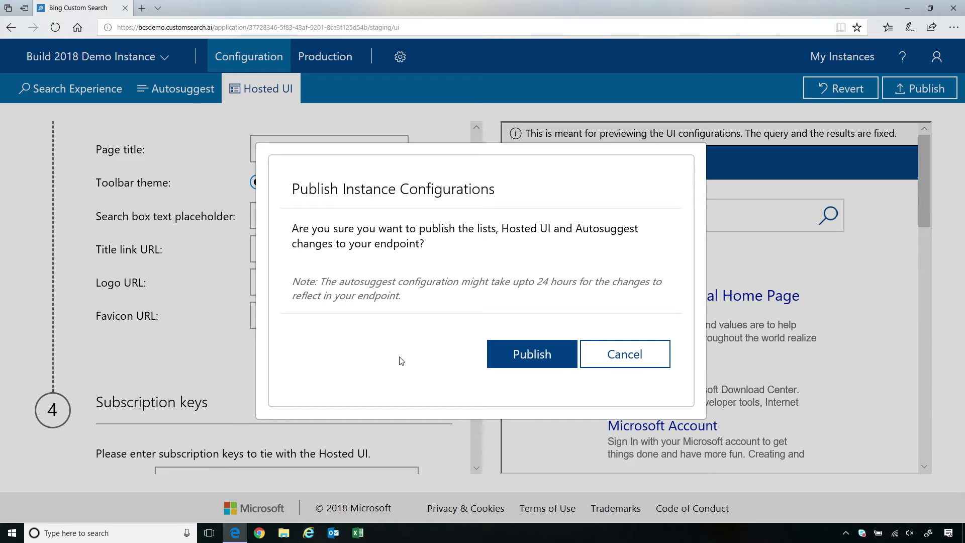
left_click(508, 355)
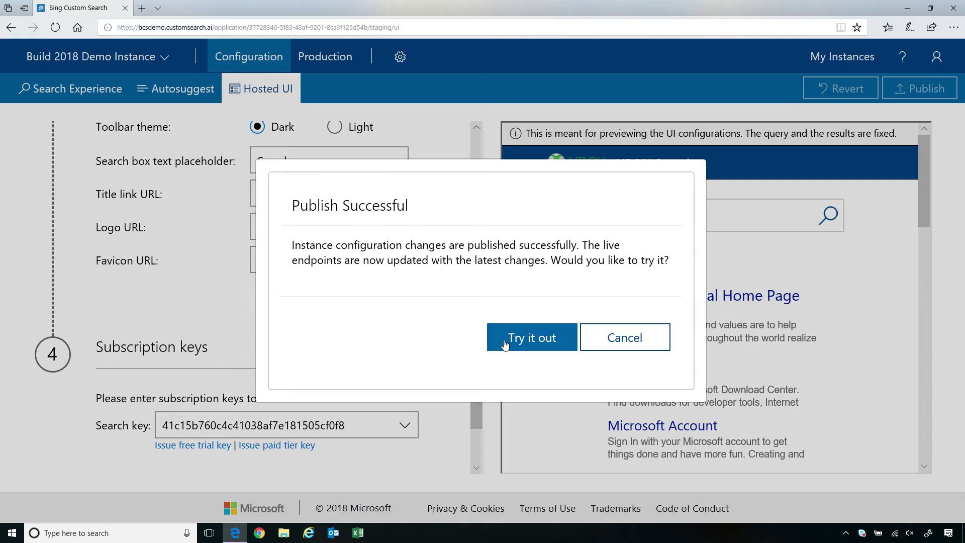
left_click(504, 343)
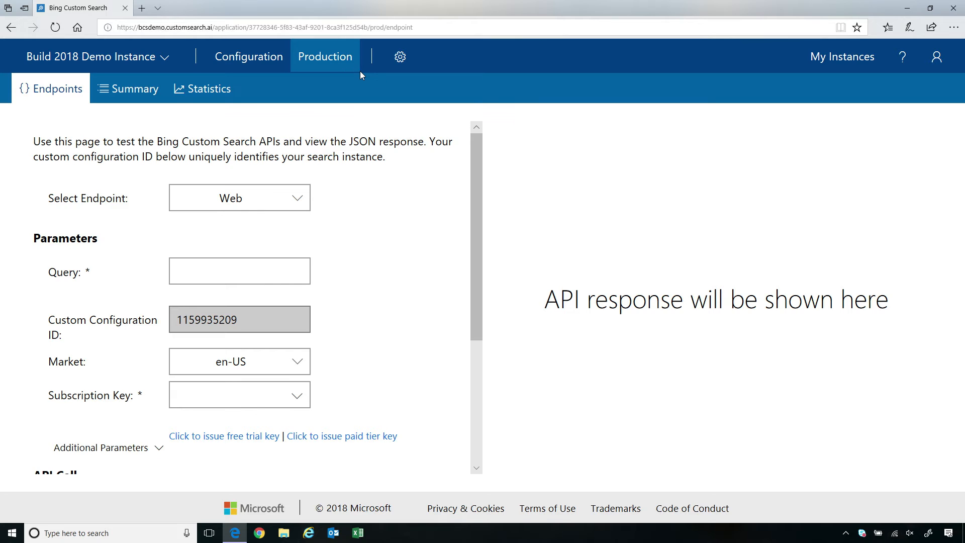
- Select the Image endpoint, enter the query 'game of thrones', and review the curl API call
left_click(250, 206)
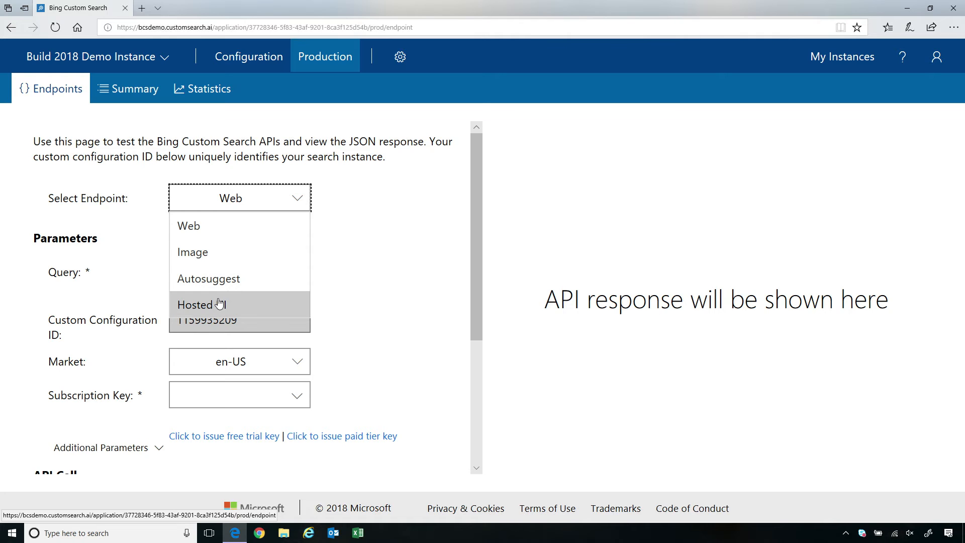
left_click(203, 255)
left_click(261, 274)
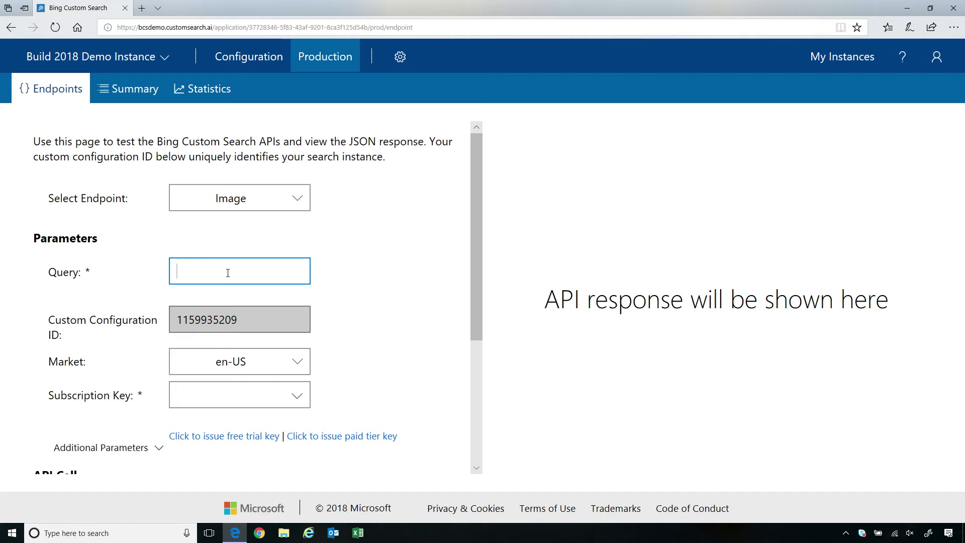
type("games")
key("BackSpace")
type("of thrones")
scroll(299, 390, "down", 1)
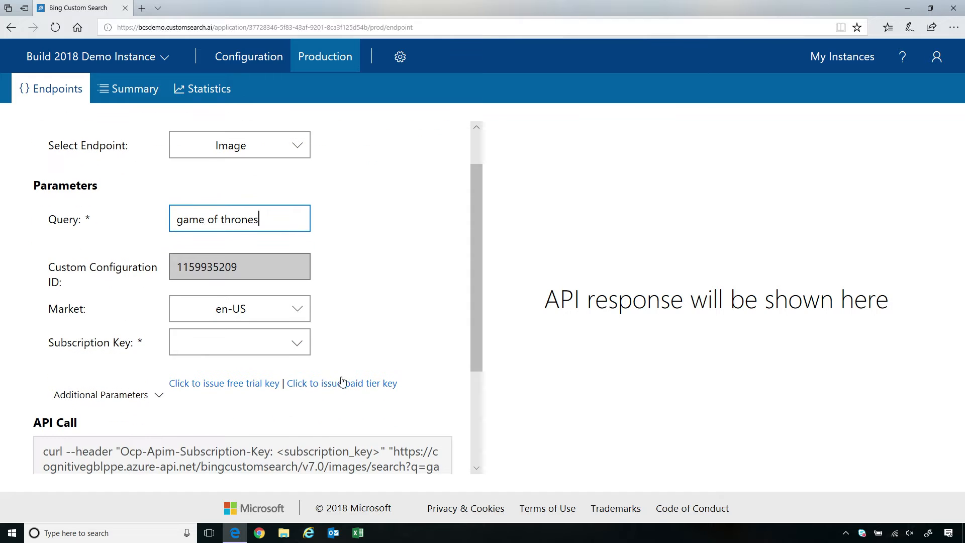
scroll(195, 343, "down", 1)
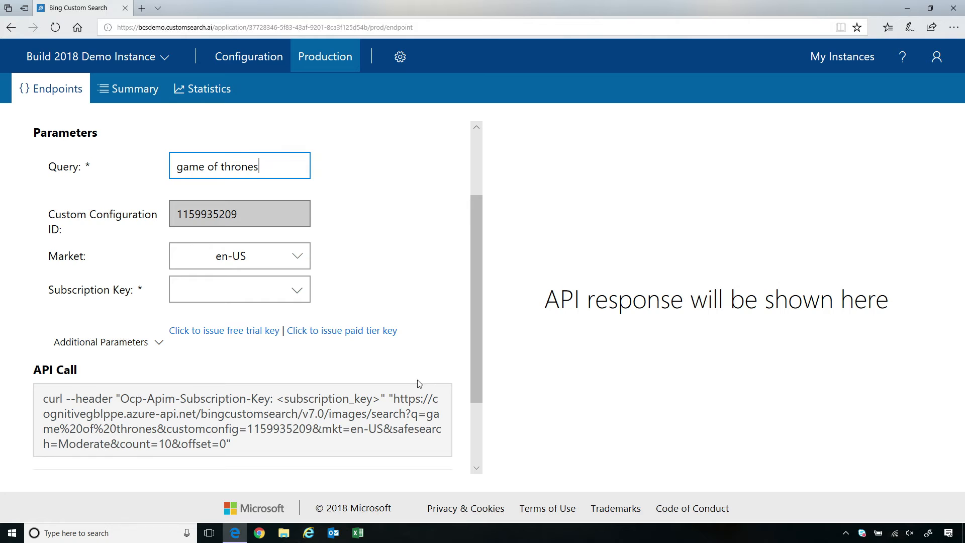
scroll(407, 312, "down", 2)
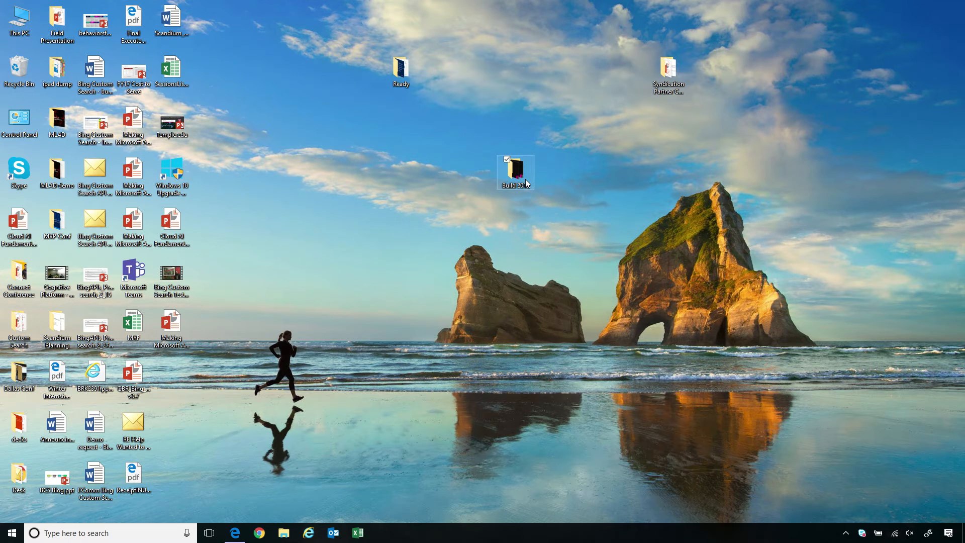
- Open Demo.txt from Build 2018 > Channel 9 in Notepad, maximized, and select the backup Search key before returning to Edge
double_click(526, 183)
double_click(127, 63)
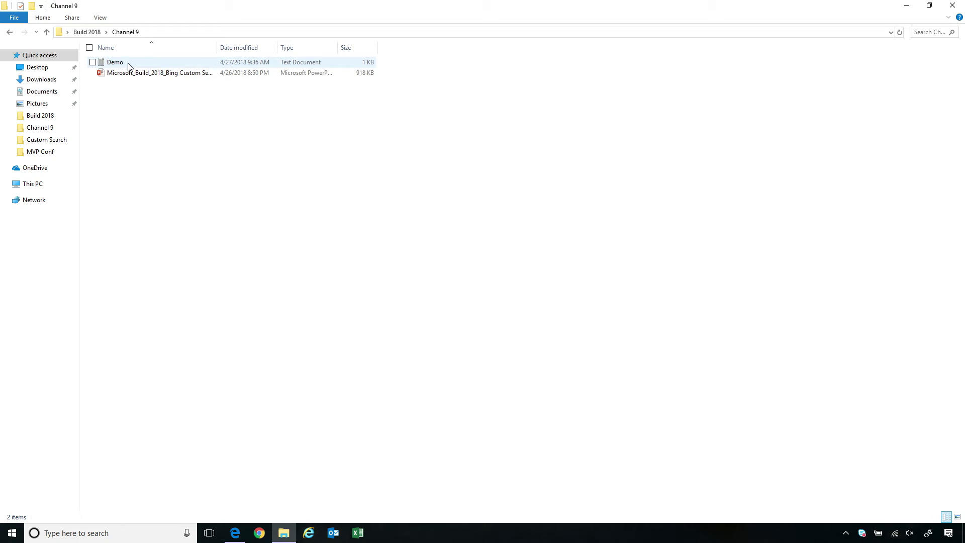
double_click(128, 63)
left_click(433, 121)
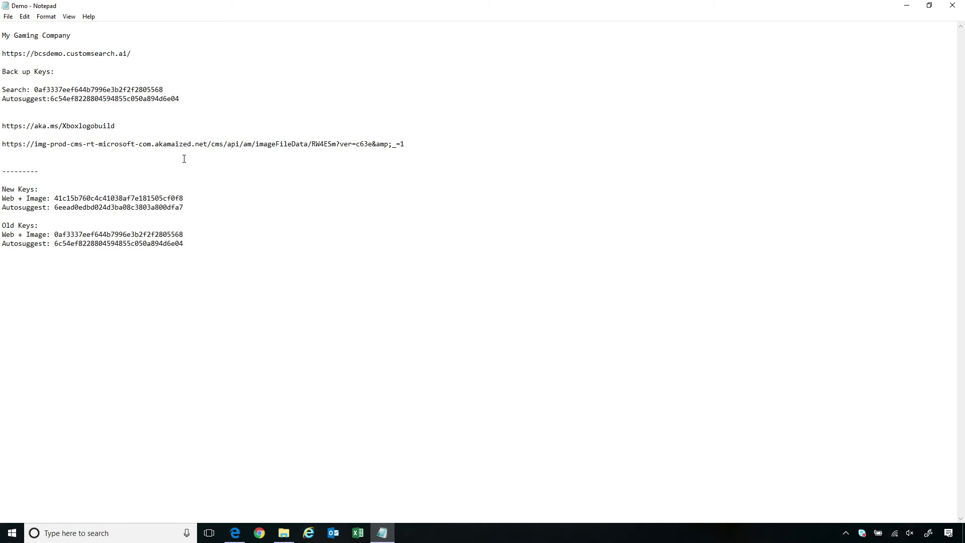
left_click_drag(174, 90, 34, 91)
key("ctrl+c")
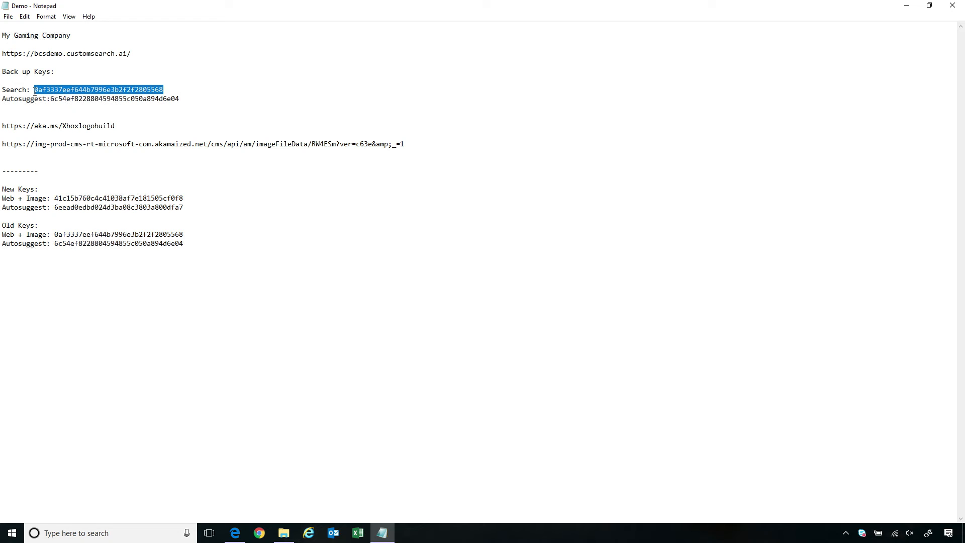
left_click(234, 533)
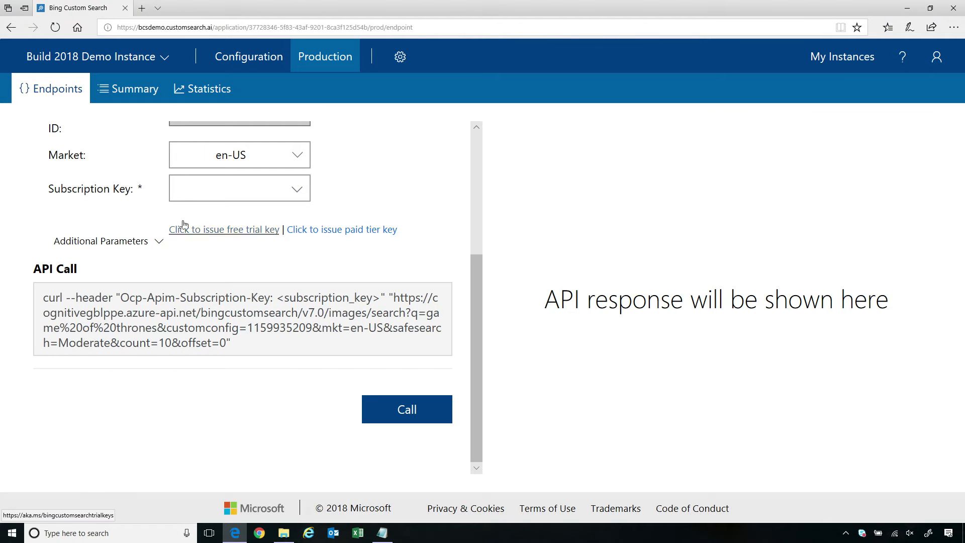
- Paste the subscription key and call the Image endpoint for 'game of thrones', returning 100 estimated matches
left_click(189, 186)
key("ctrl+v")
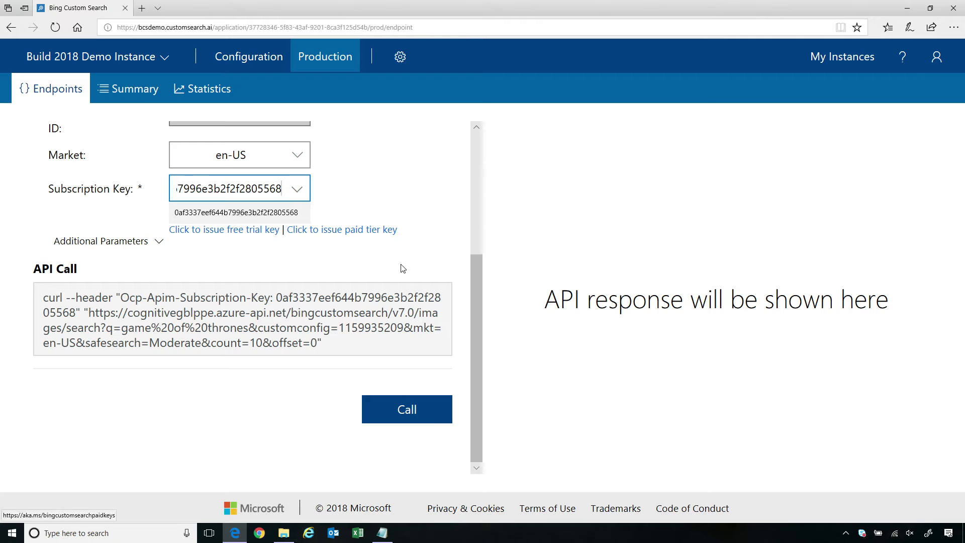
left_click(425, 415)
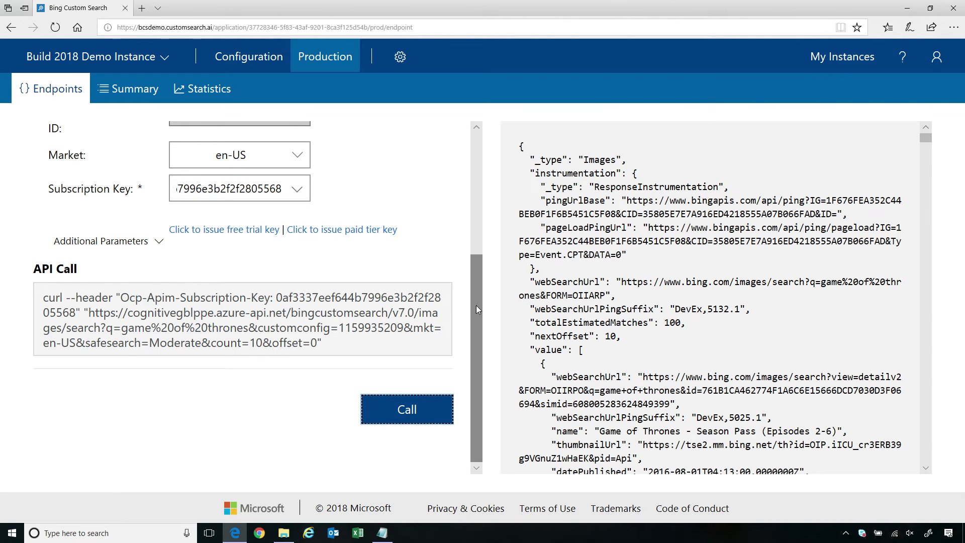
scroll(472, 332, "up", 4)
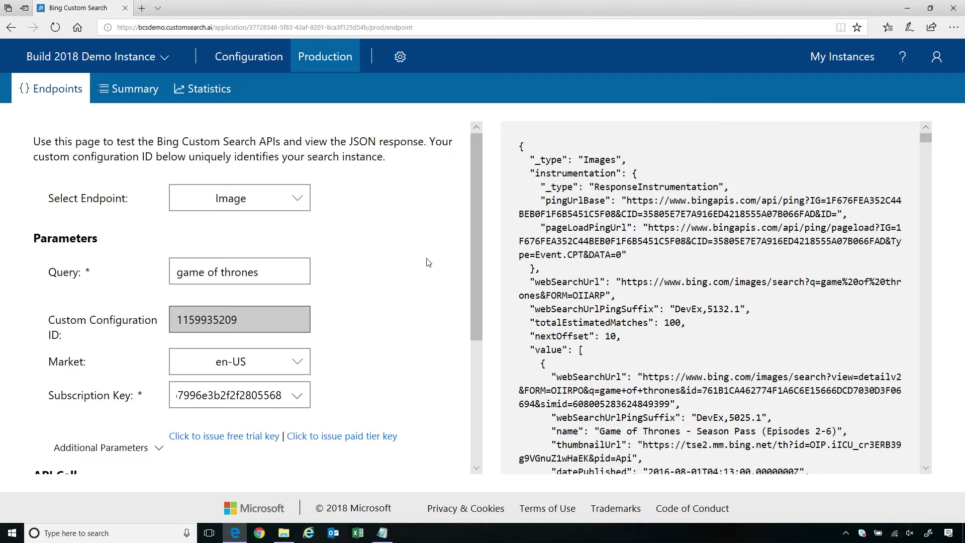
- Switch the test endpoint to Web and call it for 'game of thrones'
left_click(191, 198)
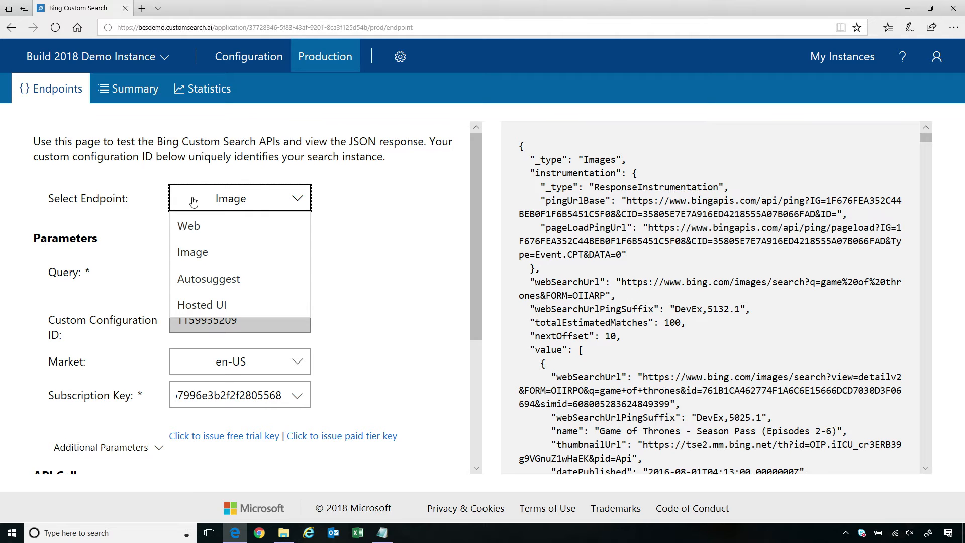
left_click(200, 230)
scroll(382, 314, "down", 1)
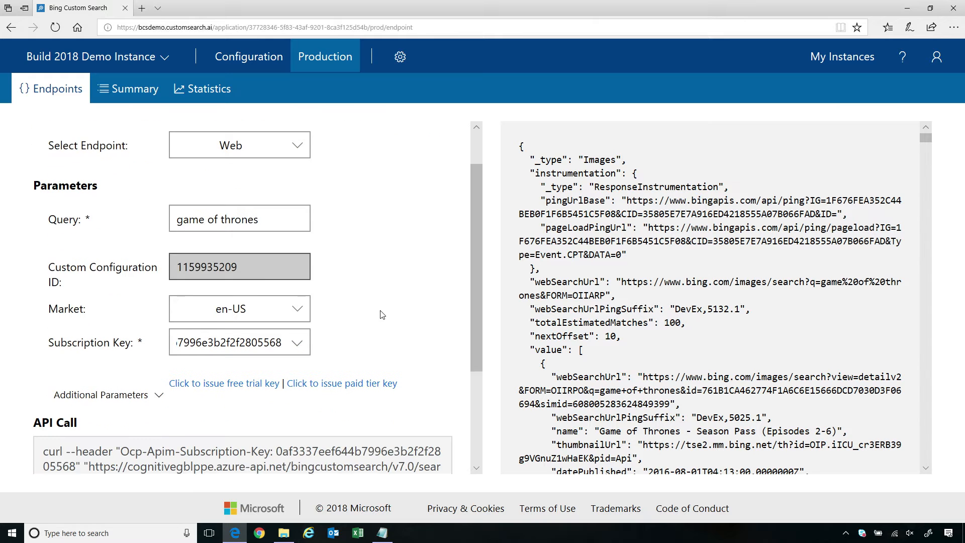
scroll(381, 314, "down", 3)
left_click(396, 411)
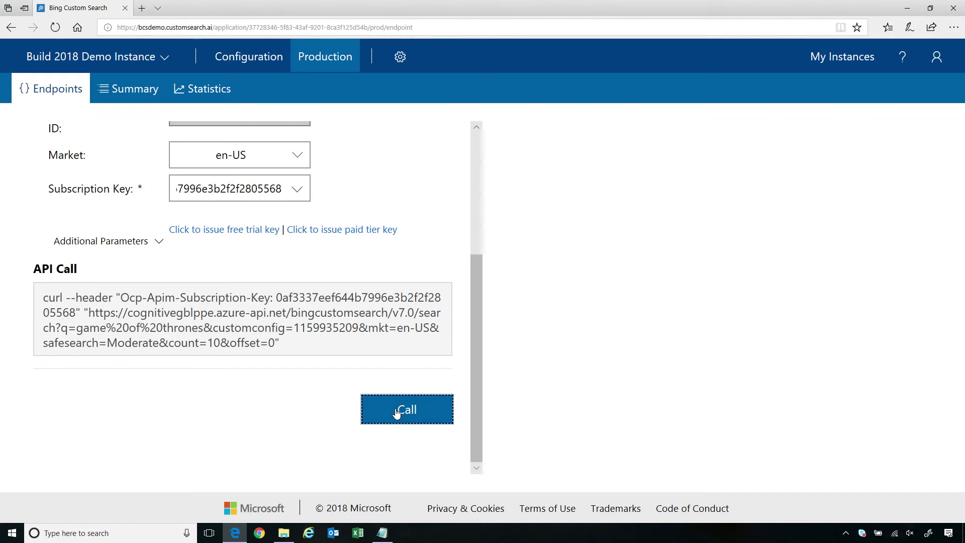
- Review the JSON SearchResponse (142000 matches) and the custom configuration part of the API call
scroll(396, 257, "up", 3)
left_click_drag(543, 178, 646, 293)
left_click(651, 305)
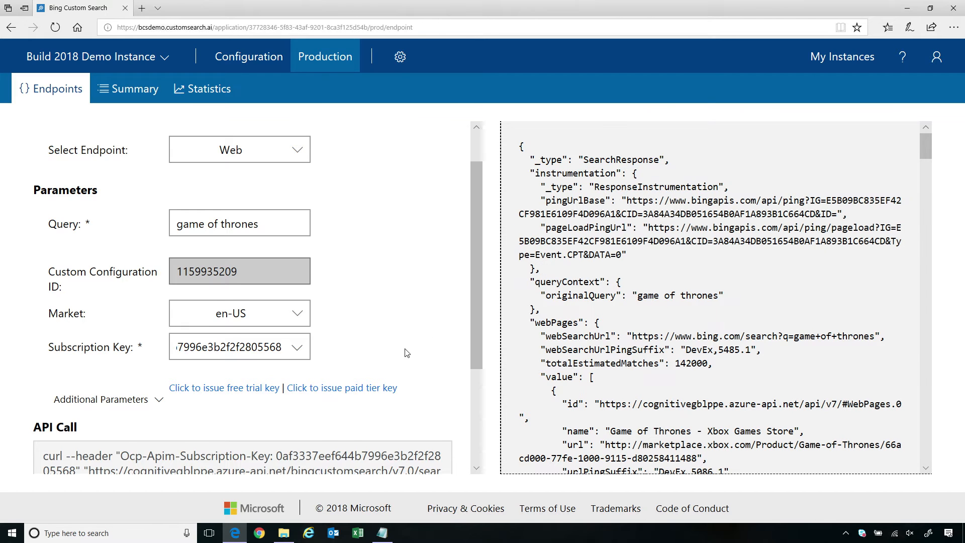
scroll(407, 353, "down", 2)
left_click_drag(225, 380, 343, 391)
left_click(351, 396)
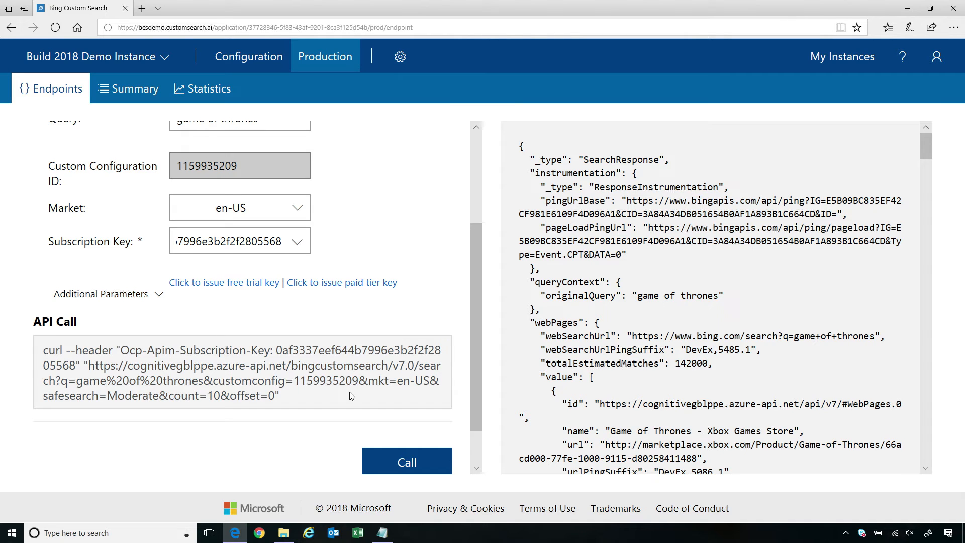
scroll(352, 392, "up", 2)
scroll(337, 380, "up", 1)
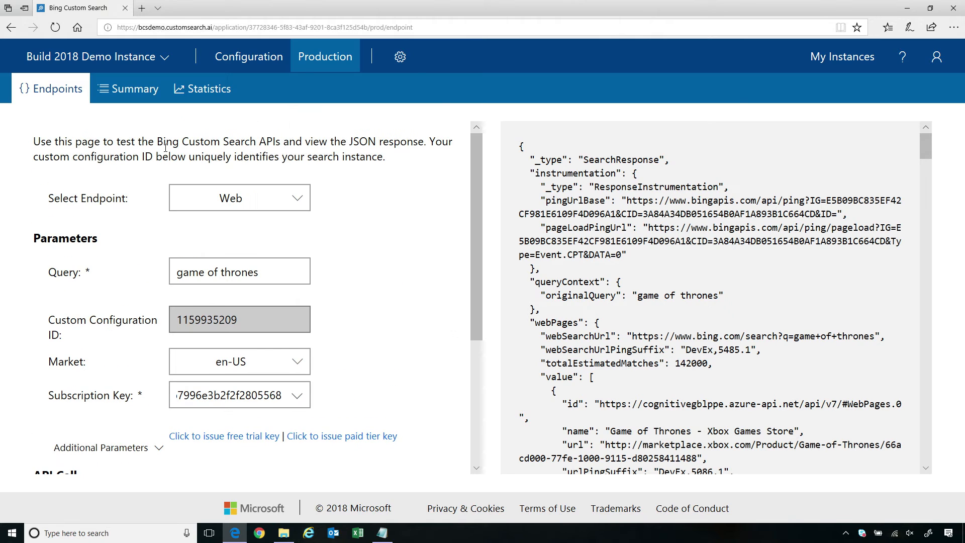
- Scroll through the production Summary: configuration ID, website lists, and Hosted UI settings like 7 results per page
left_click(138, 99)
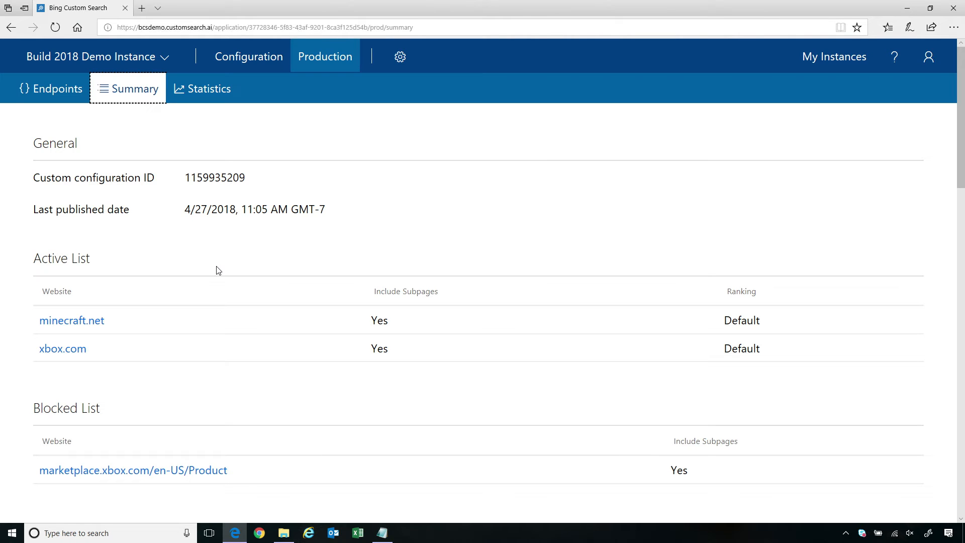
scroll(217, 270, "down", 1)
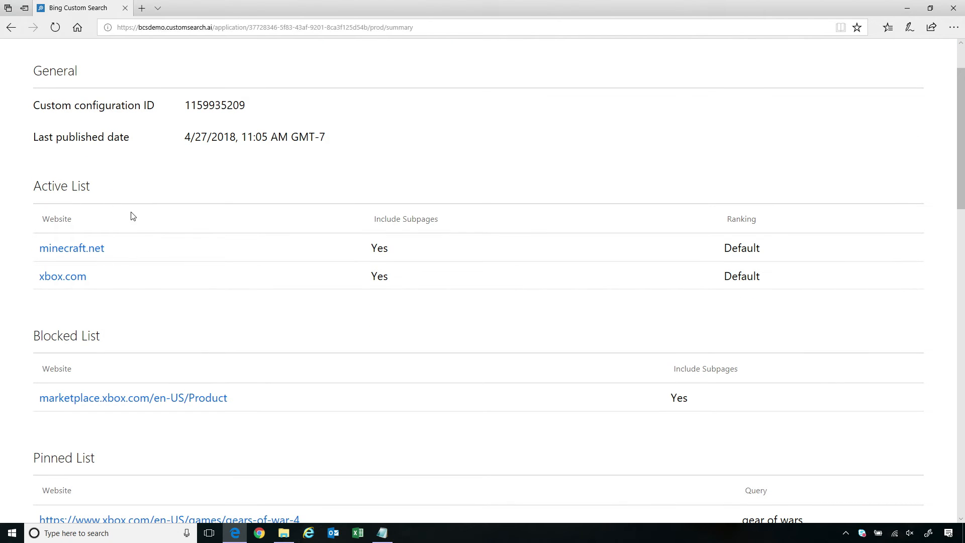
scroll(235, 295, "down", 1)
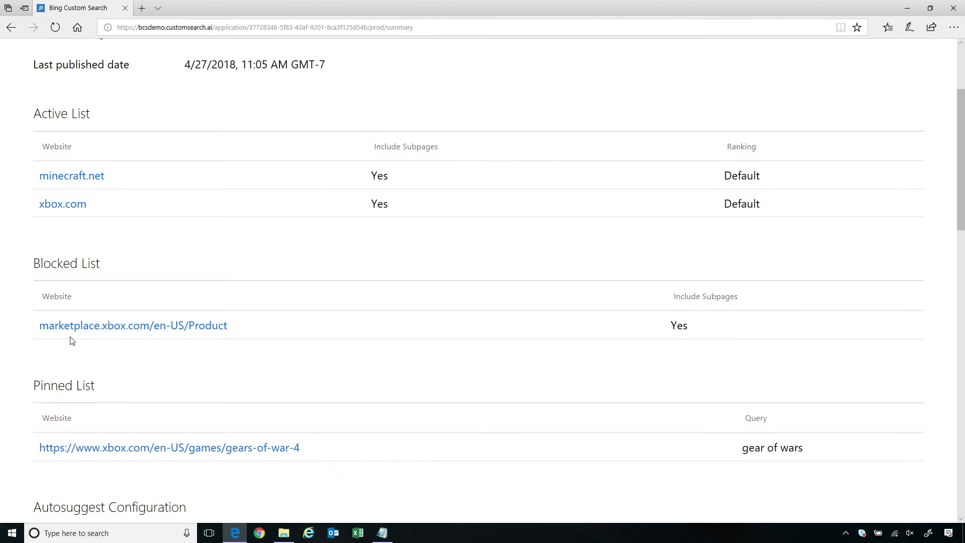
scroll(203, 289, "down", 1)
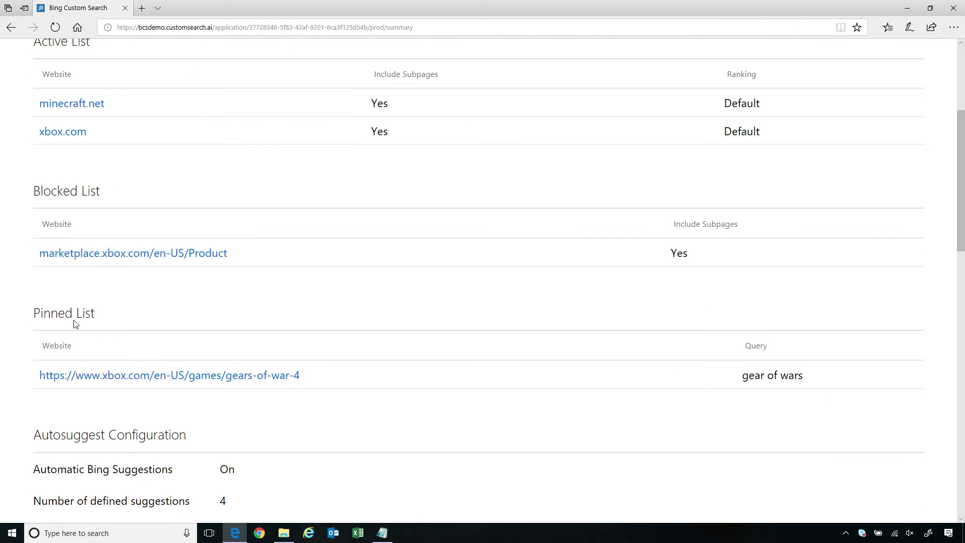
scroll(75, 338, "down", 3)
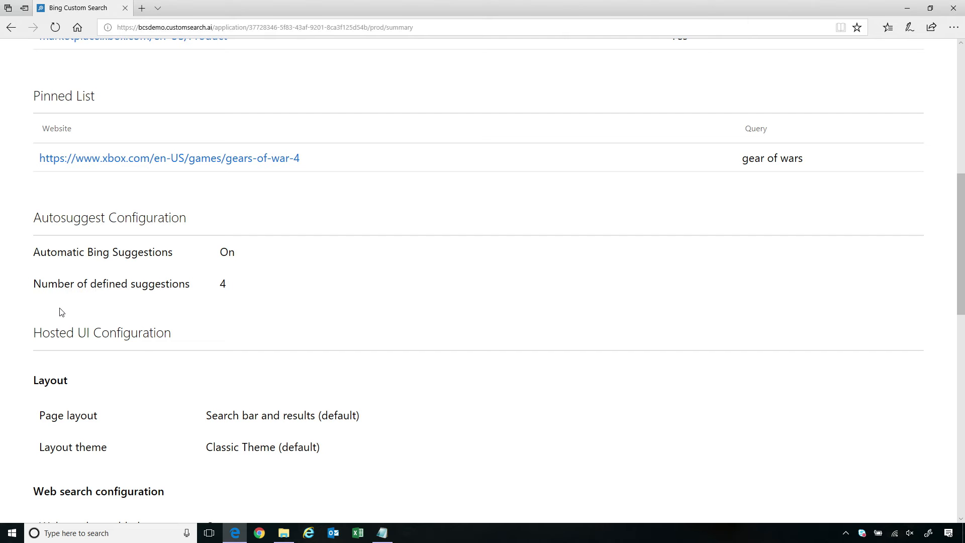
scroll(76, 336, "down", 2)
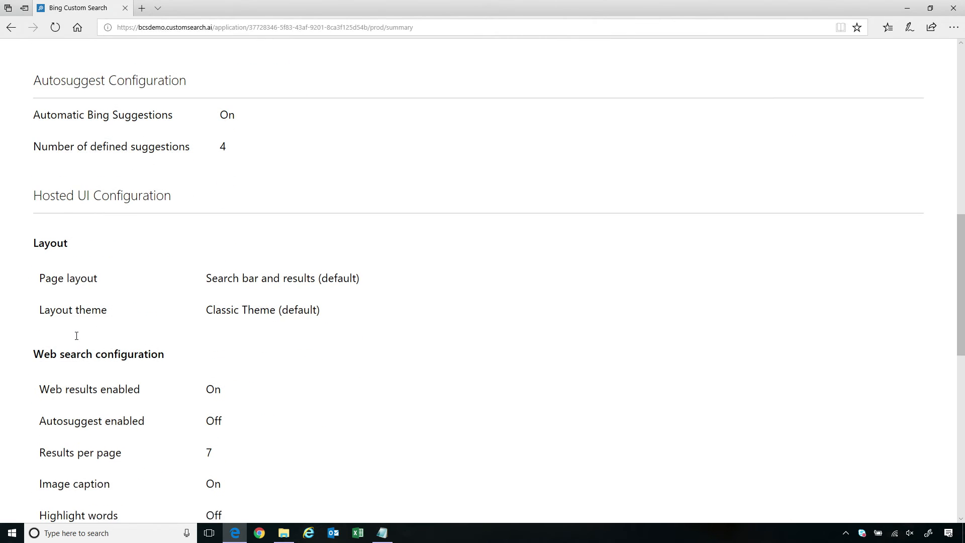
scroll(242, 419, "down", 4)
scroll(244, 420, "down", 5)
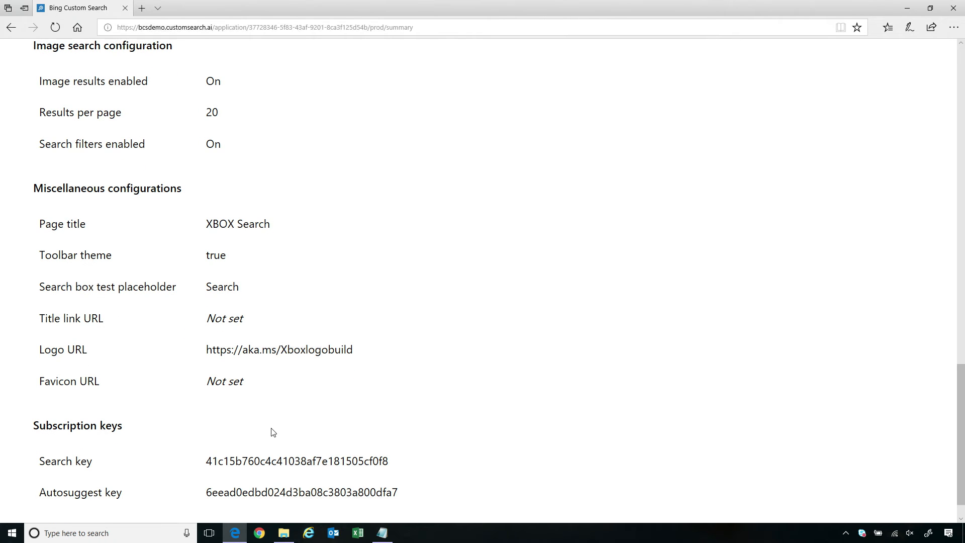
scroll(194, 409, "down", 1)
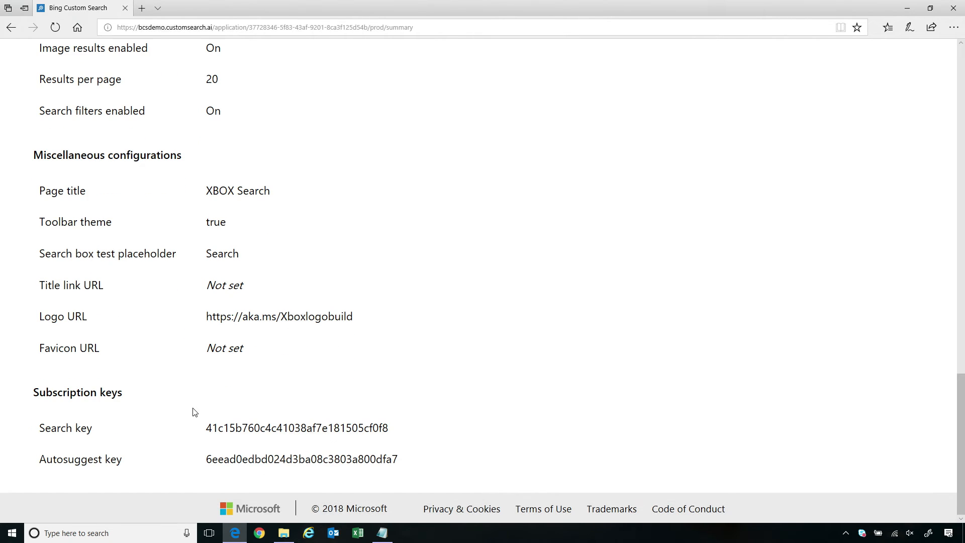
scroll(195, 412, "up", 3)
scroll(196, 412, "up", 5)
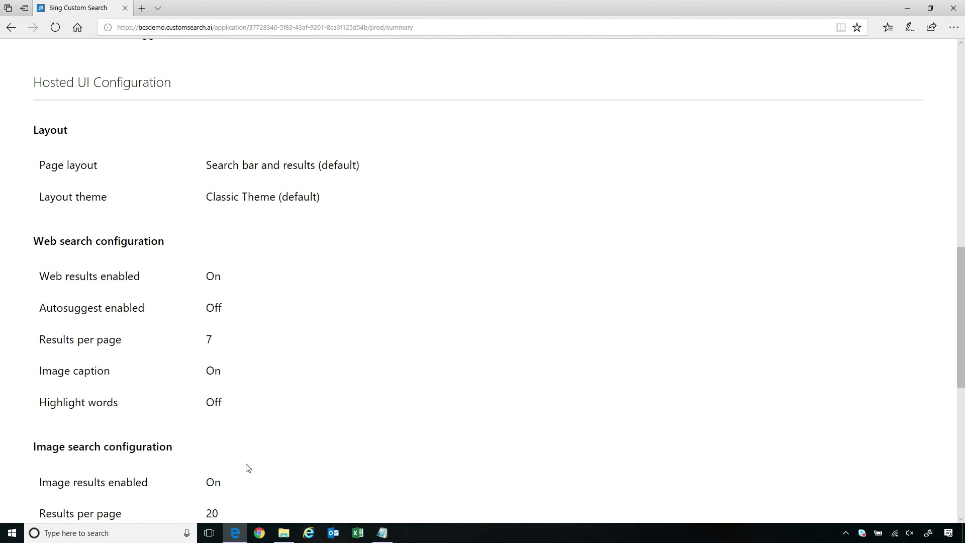
scroll(231, 456, "up", 10)
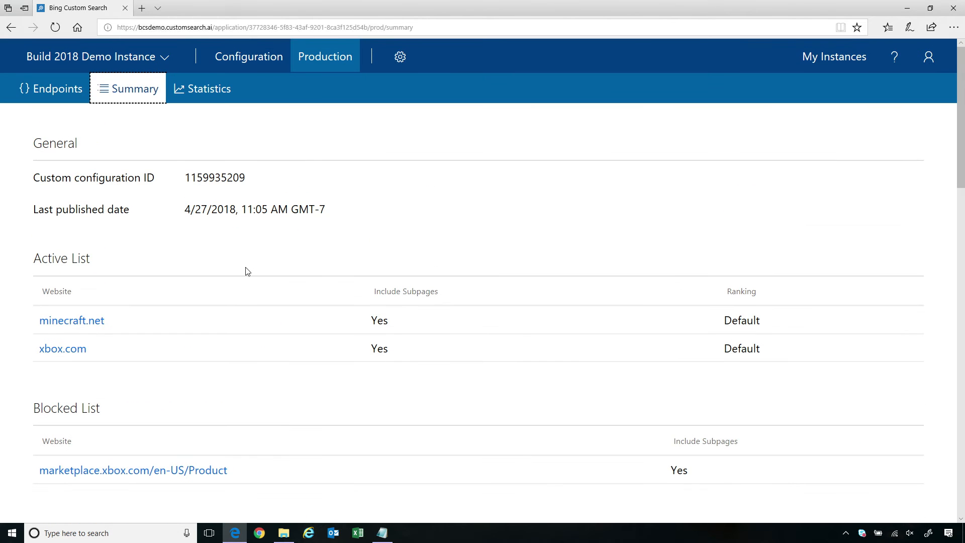
- View the production Statistics page: 1.33 K total API calls, top query 'live support' at 235
left_click(194, 98)
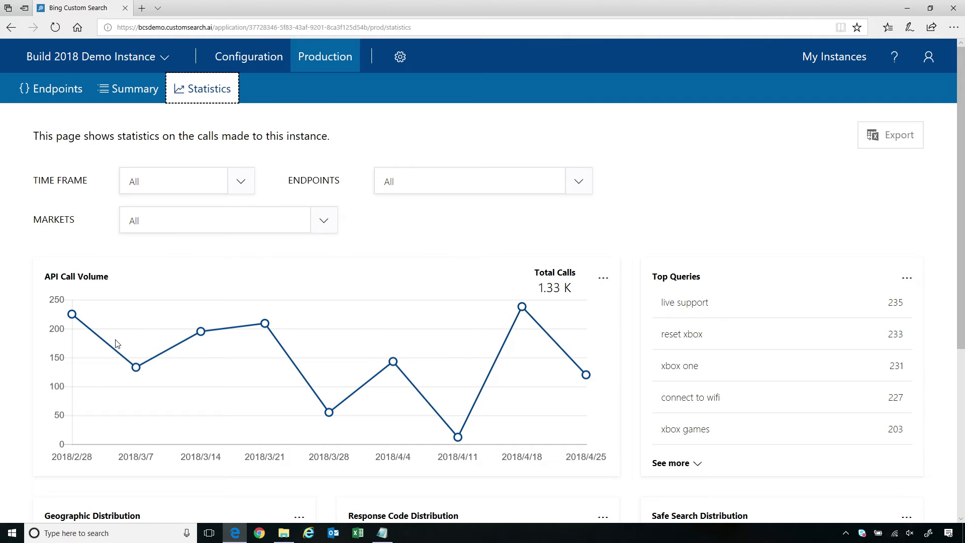
scroll(119, 343, "down", 2)
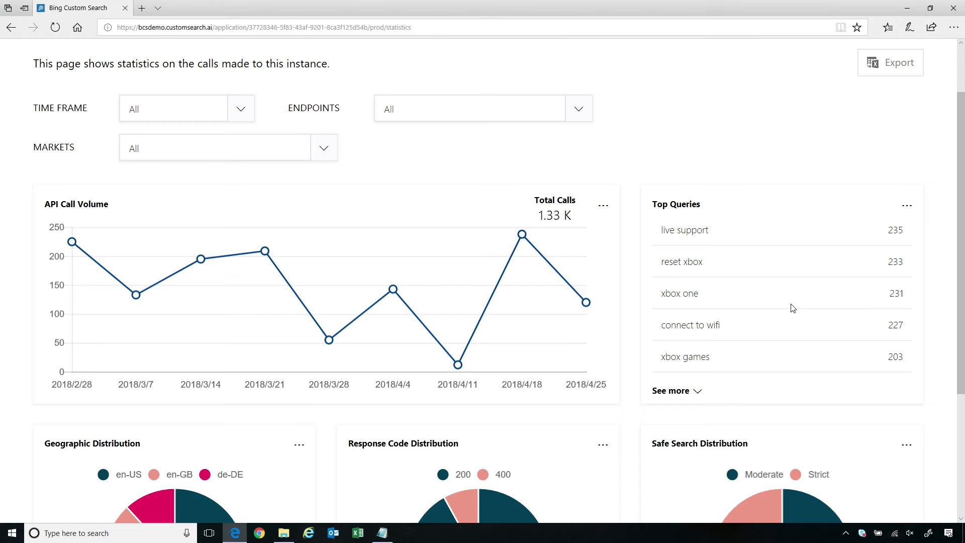
scroll(784, 254, "down", 3)
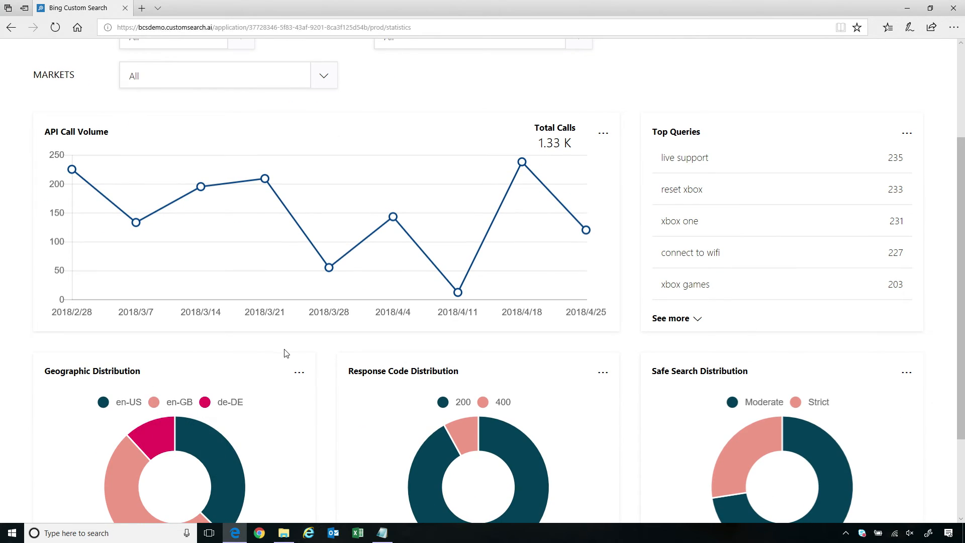
scroll(289, 342, "down", 3)
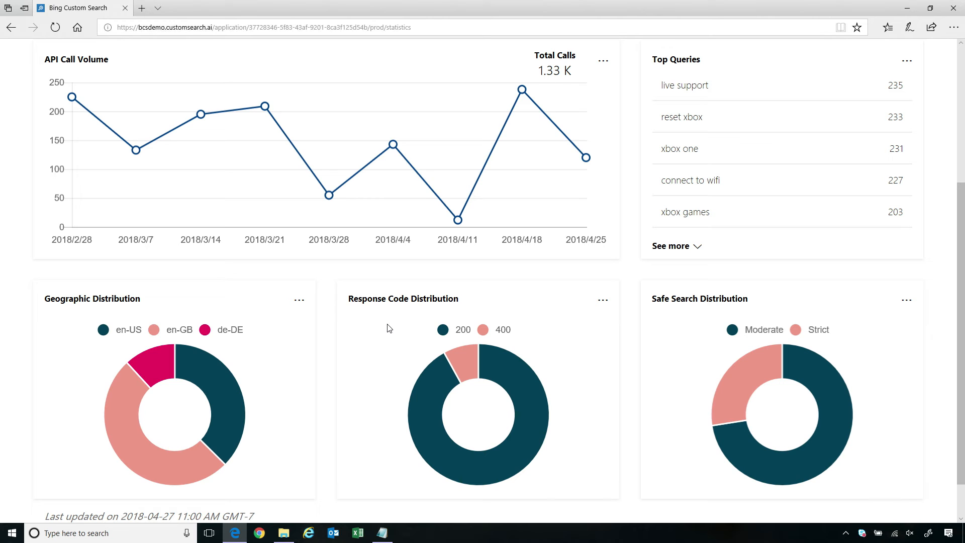
scroll(388, 328, "up", 5)
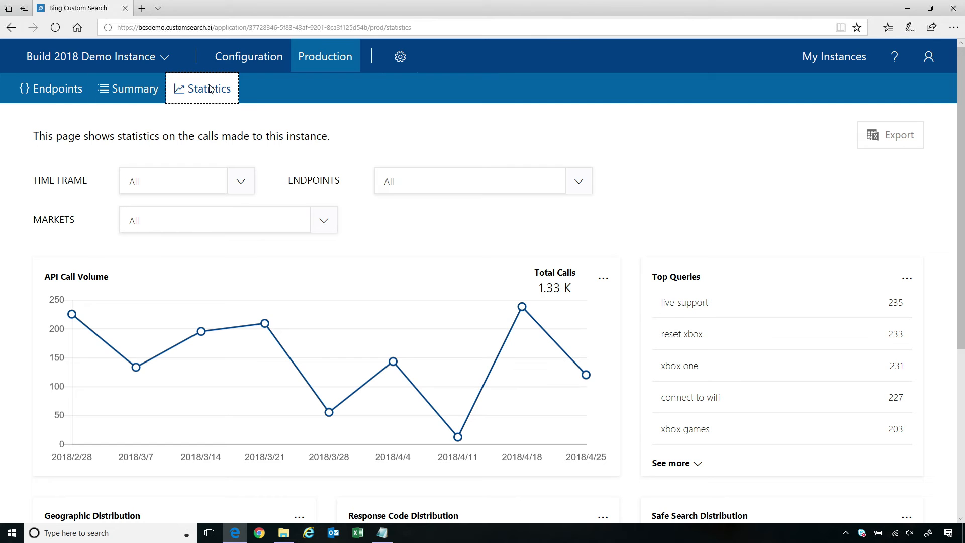
- Move from the Configuration and Production pages to the instance's General settings
left_click(232, 61)
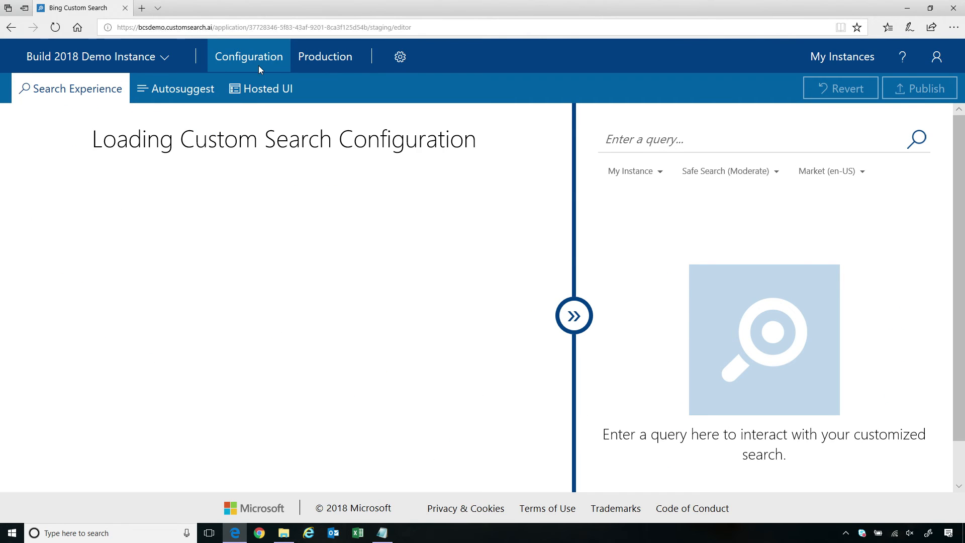
left_click(325, 59)
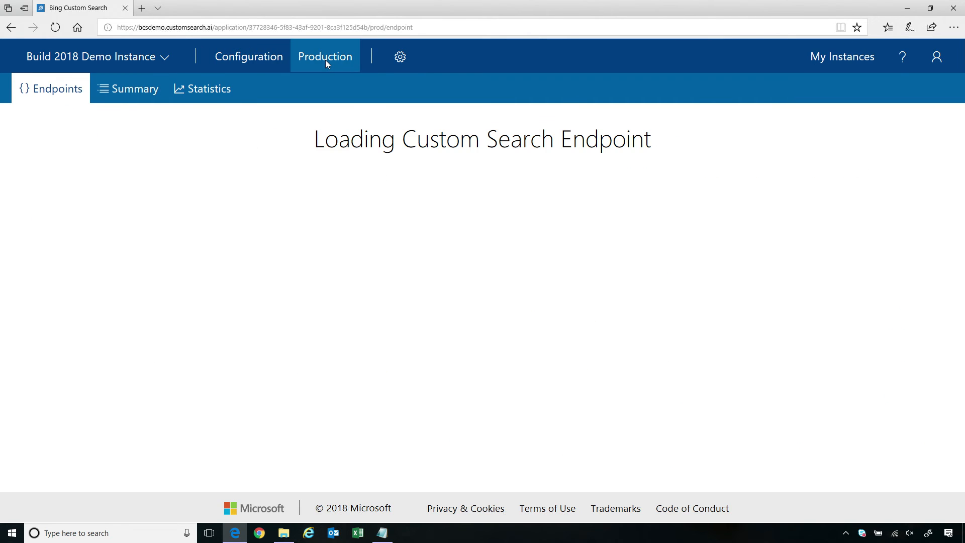
left_click(399, 58)
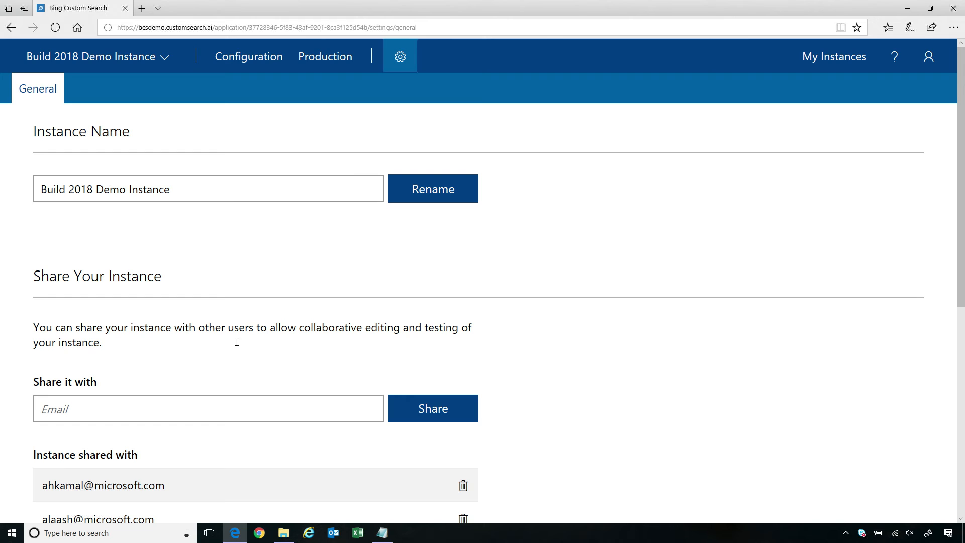
- Share the instance with a colleague's e-mail address, then go back to the Configuration page
left_click(133, 410)
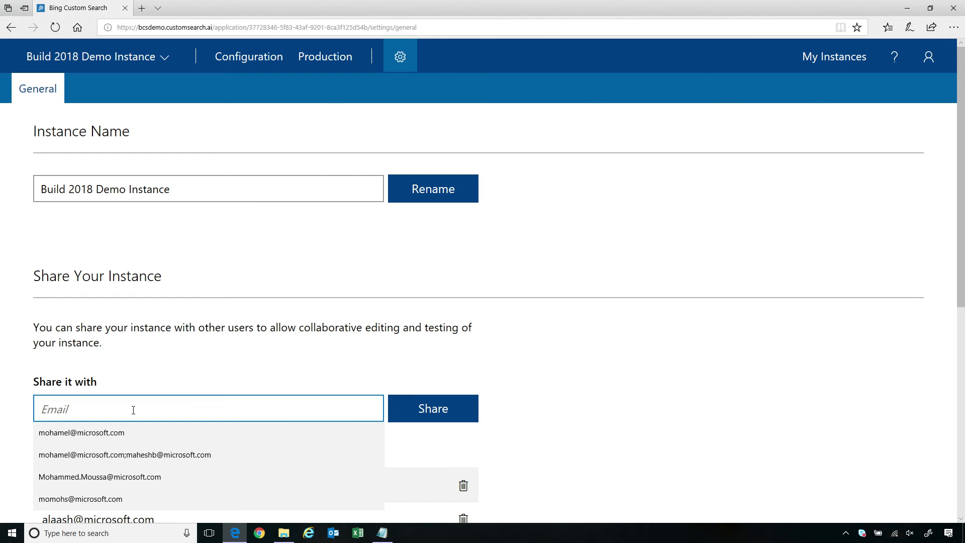
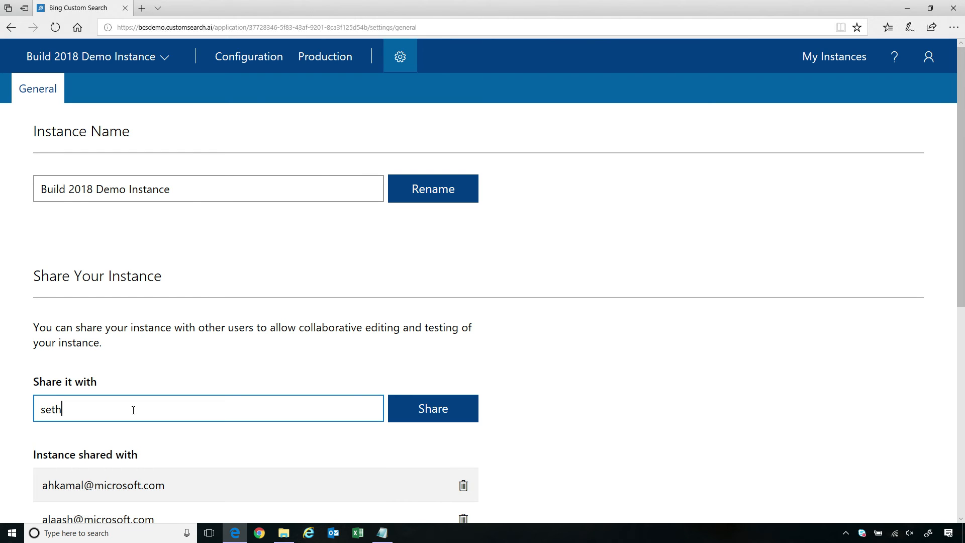
left_click(415, 418)
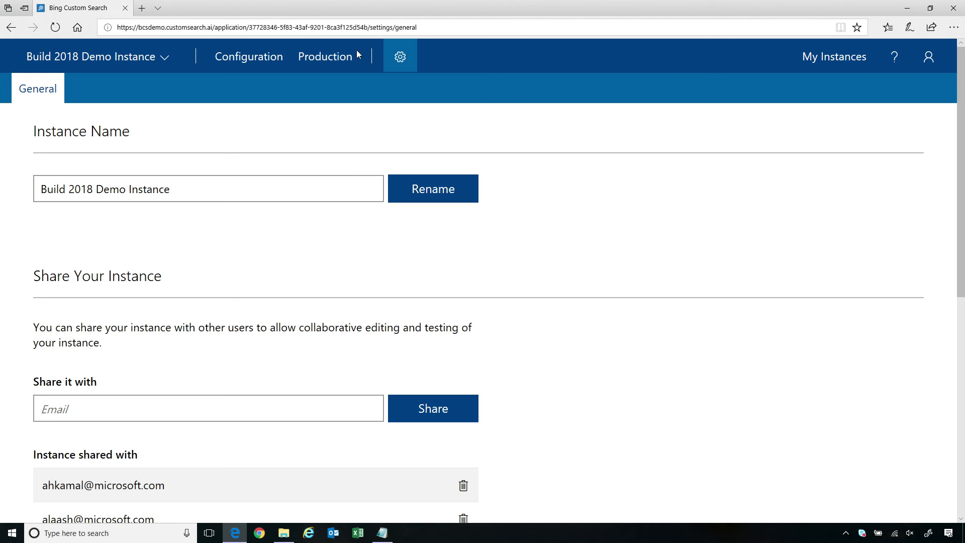
left_click(246, 62)
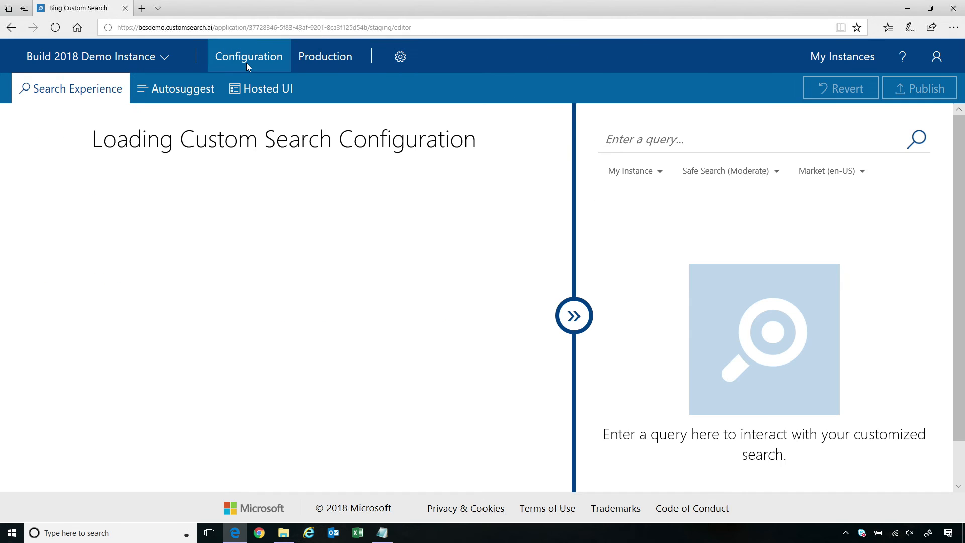